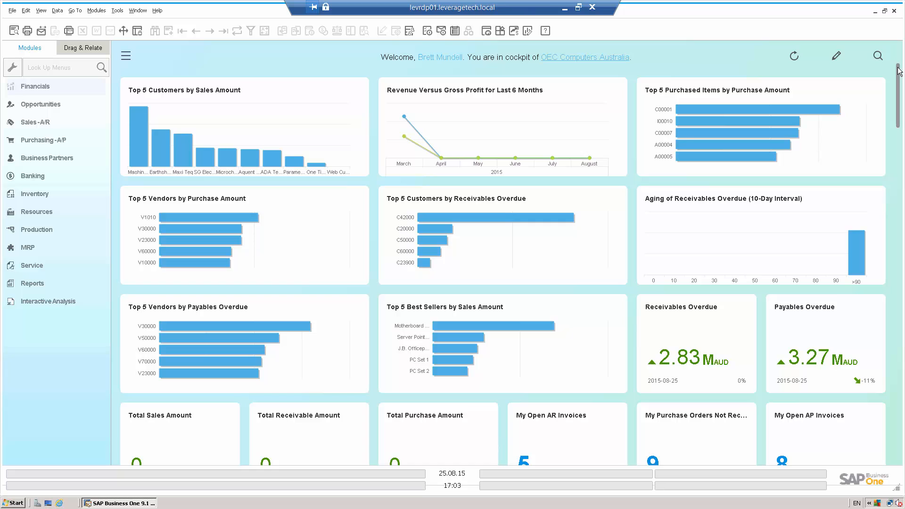
Step: Open a blank journal entry under Financials, and copy the salary and wages lines A2:D8 from Journal import.xlsx in Excel
click(71, 86)
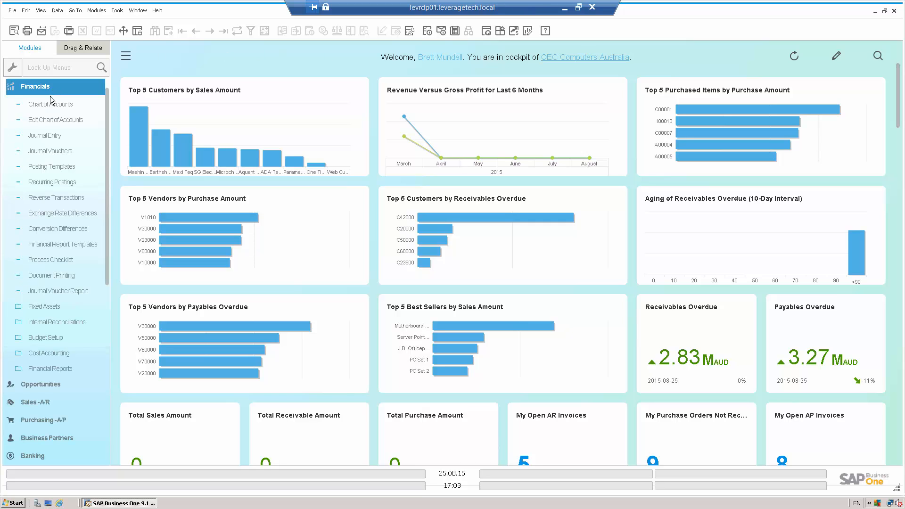
click(44, 136)
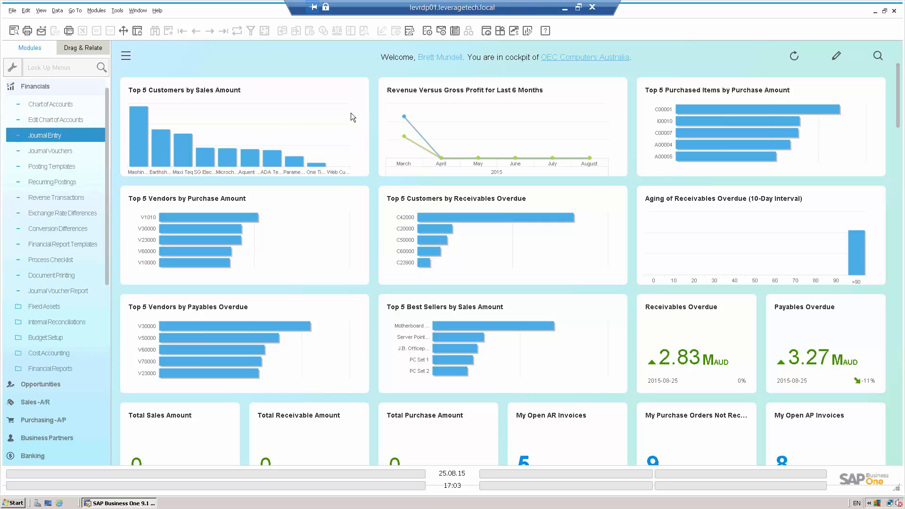
click(563, 9)
key(alt+Tab)
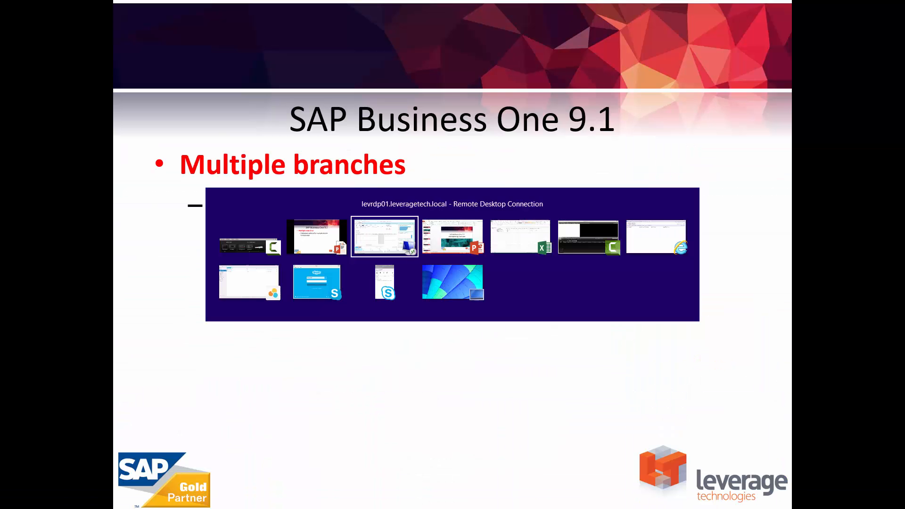
click(518, 238)
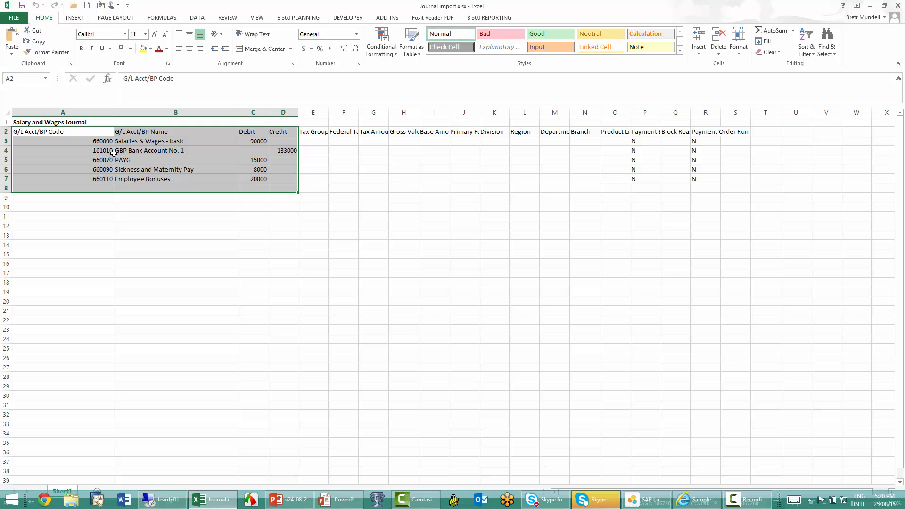
right_click(77, 161)
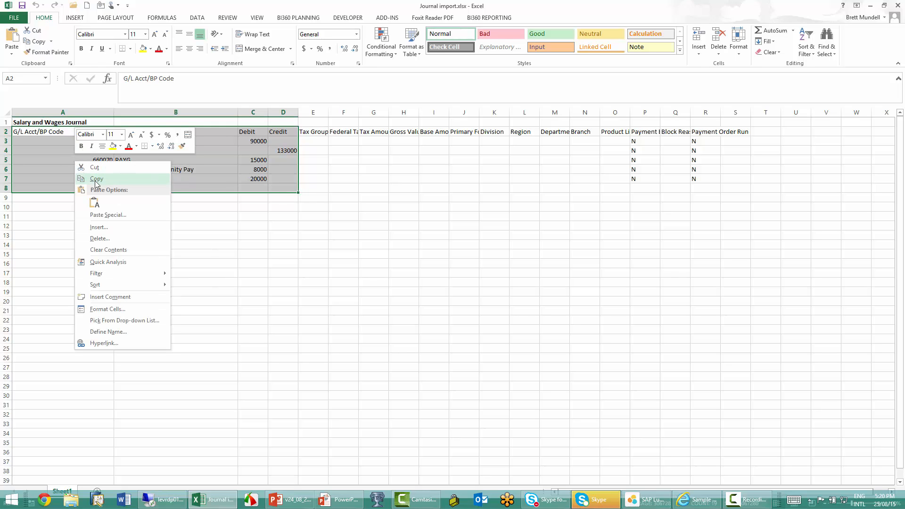
click(96, 178)
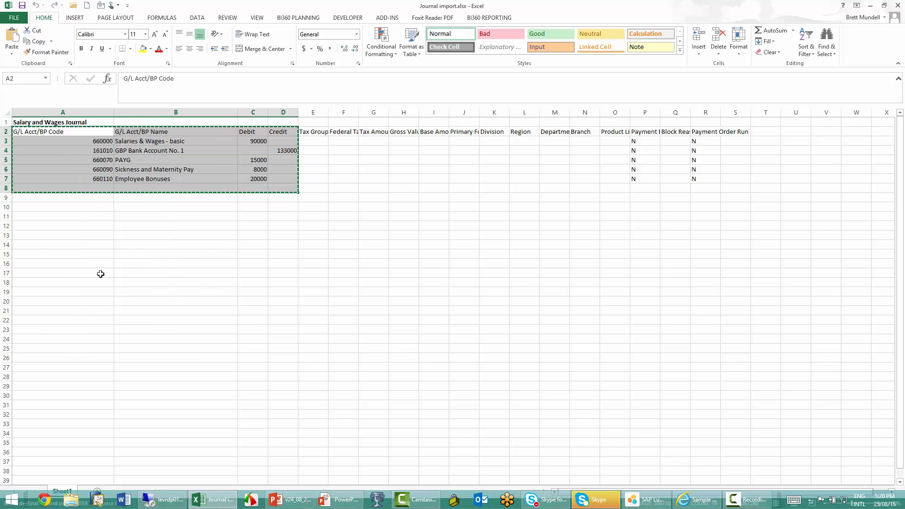
Step: Switch to SAP Business One, paste the copied lines into the journal entry starting at row 1, and discard the entry
click(166, 499)
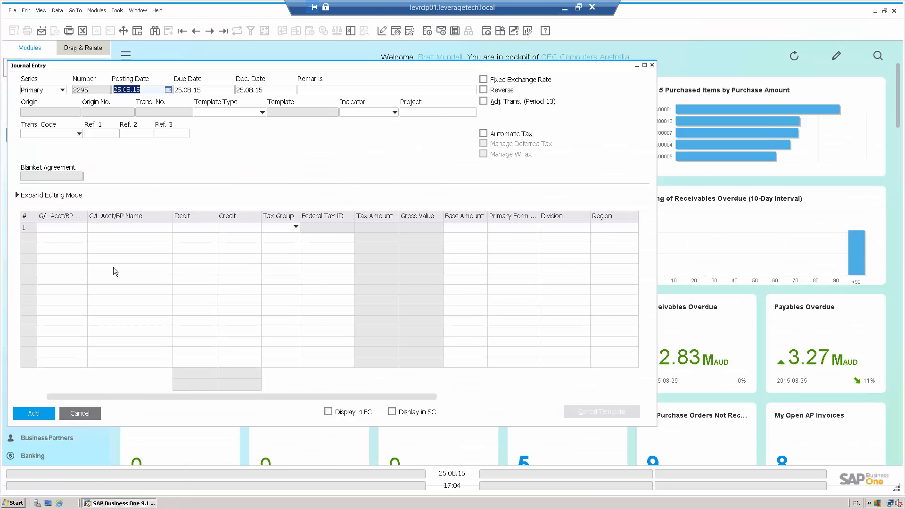
click(71, 228)
right_click(70, 227)
click(92, 247)
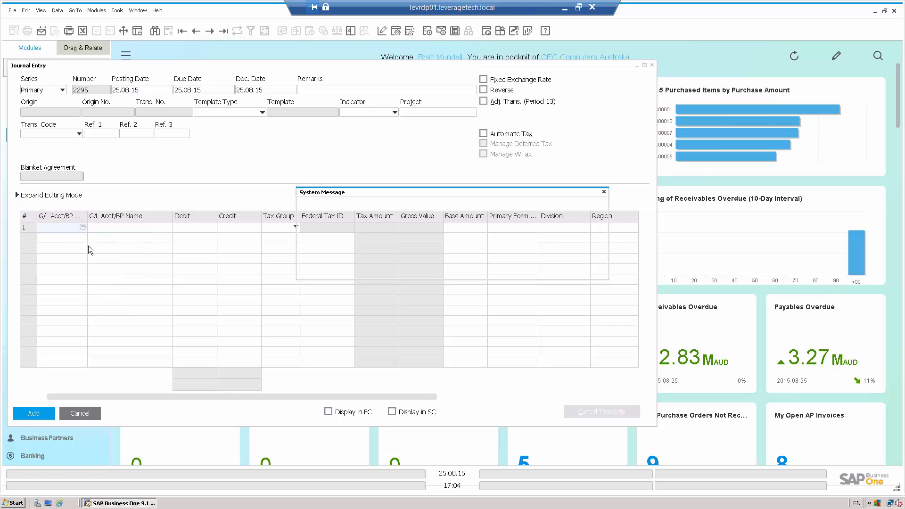
click(316, 267)
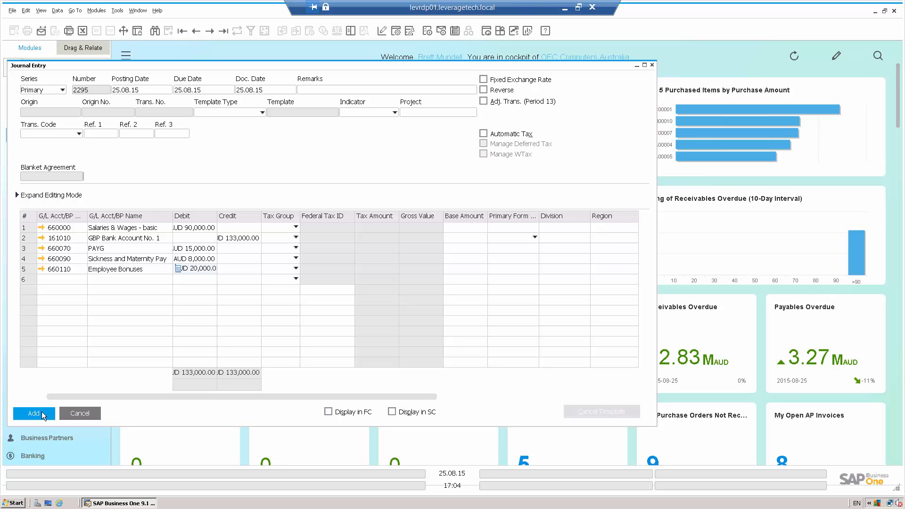
click(80, 413)
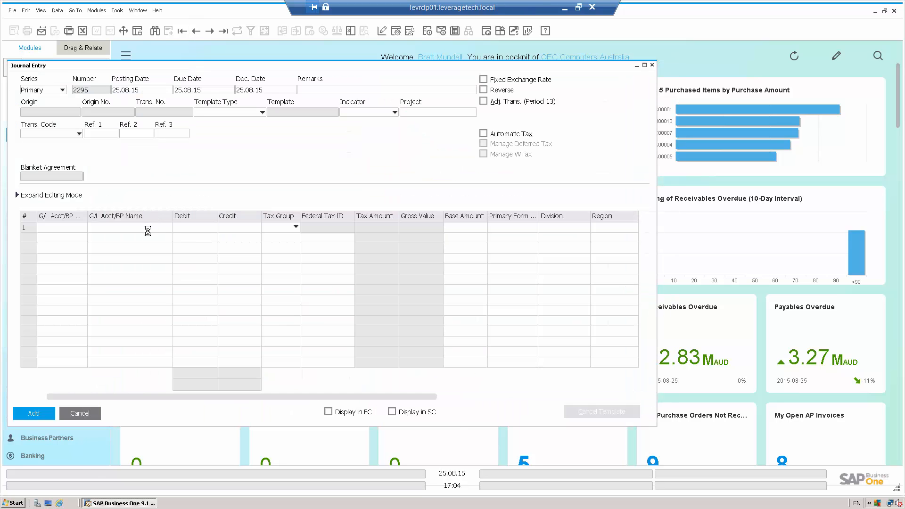
Step: Maximize the grid of the last recorded journal entry and copy its whole table
click(146, 230)
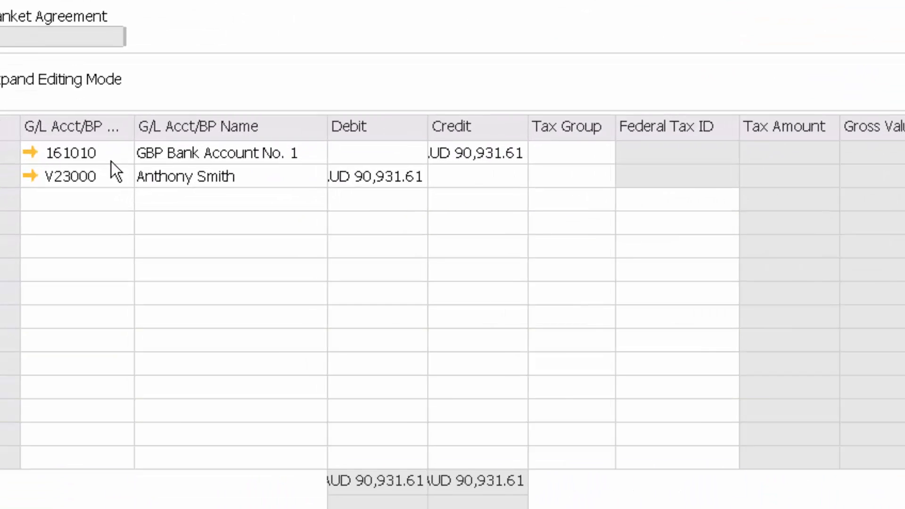
right_click(79, 238)
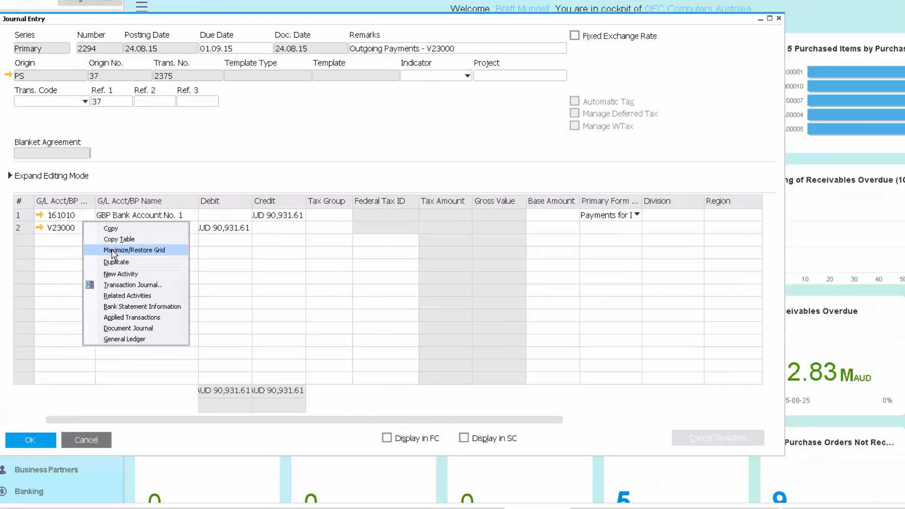
click(266, 167)
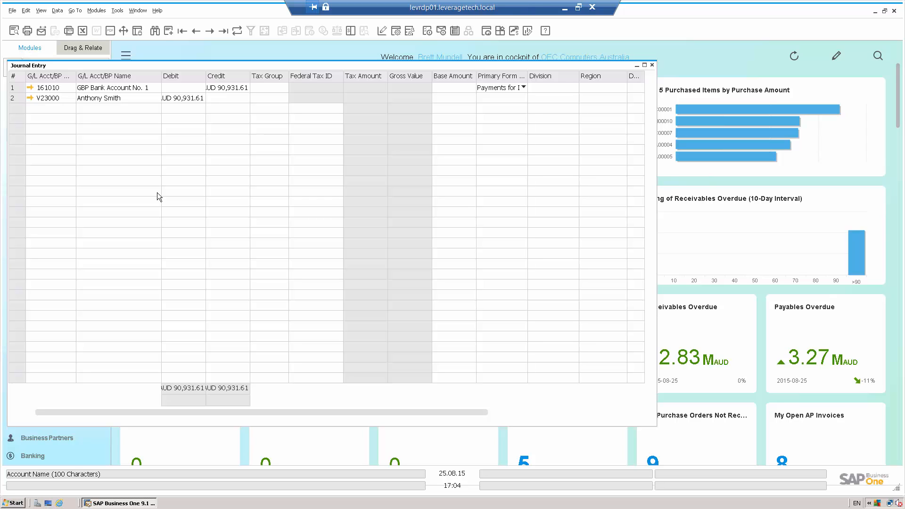
right_click(67, 97)
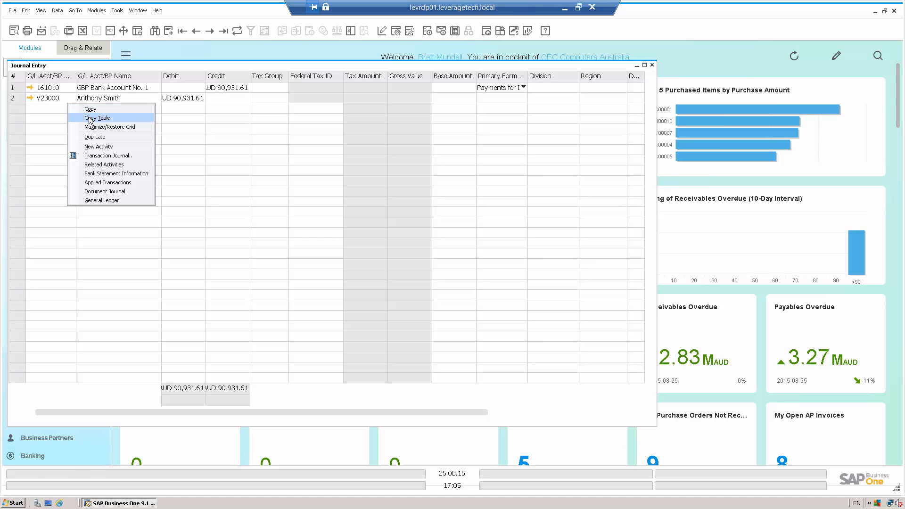
click(93, 118)
right_click(67, 89)
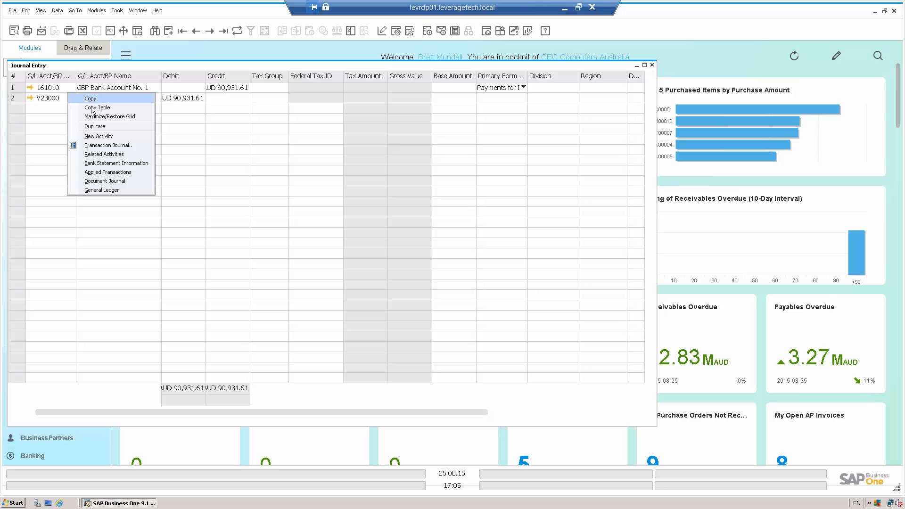
click(93, 108)
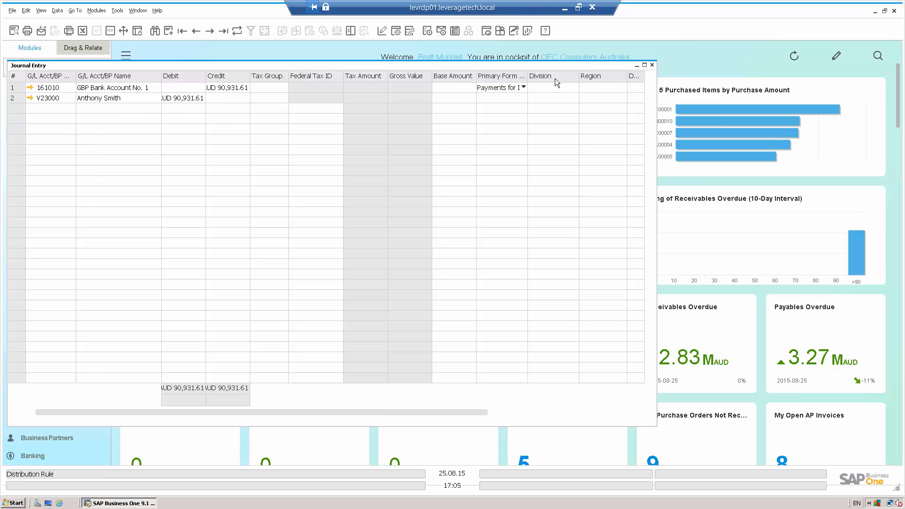
Step: Minimize the journal entry, open purchase order 1 for Acme Associates, and copy its whole item table
click(636, 65)
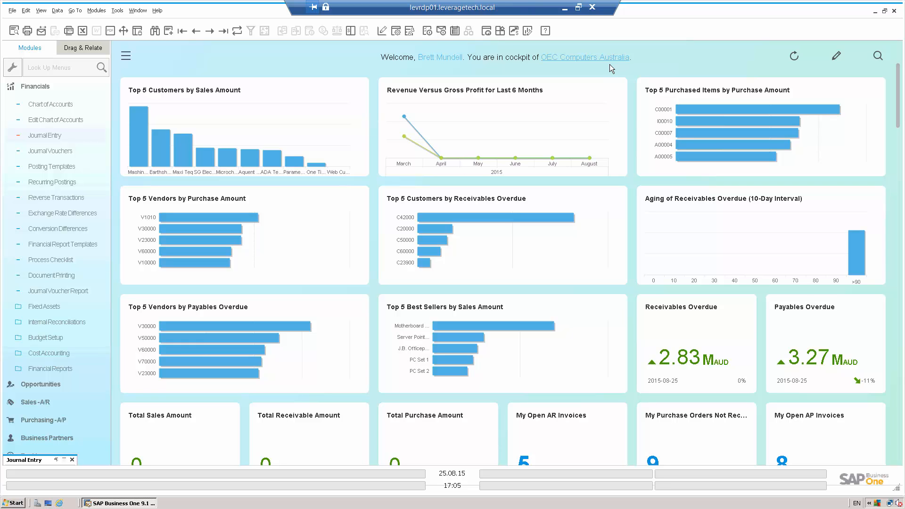
click(33, 87)
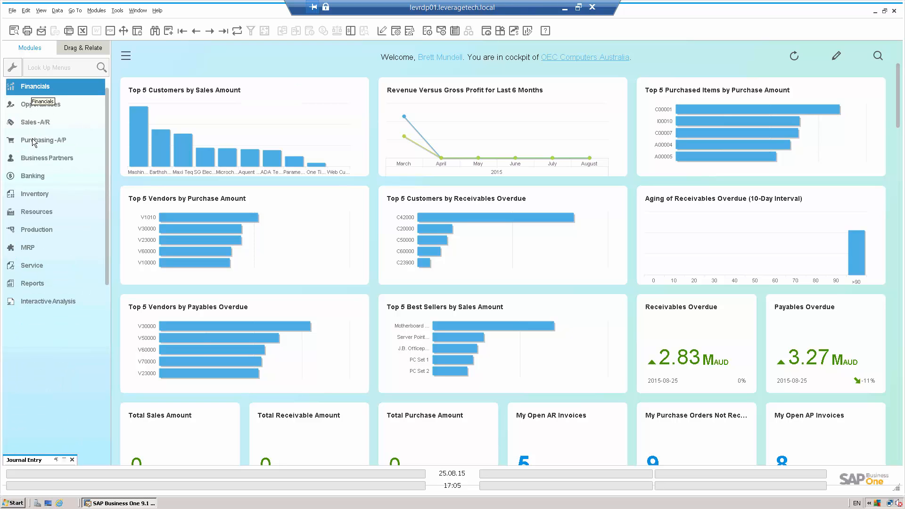
click(34, 141)
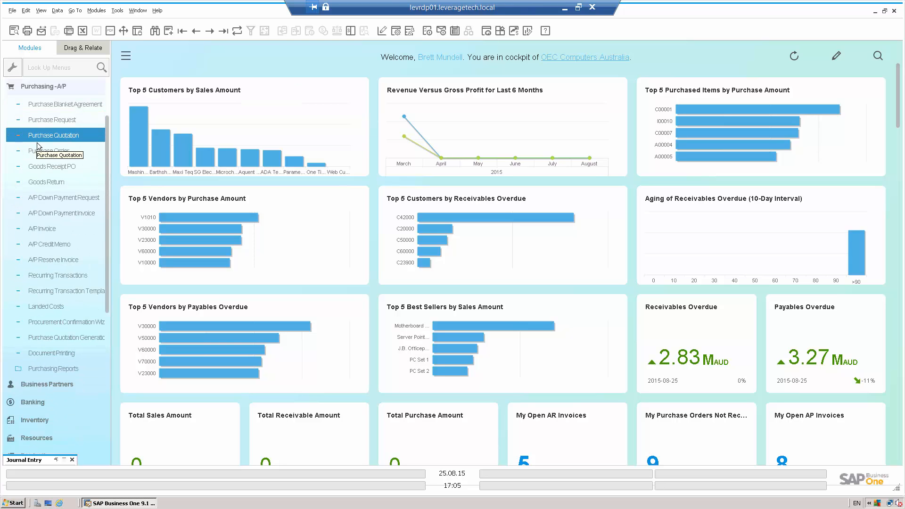
click(37, 150)
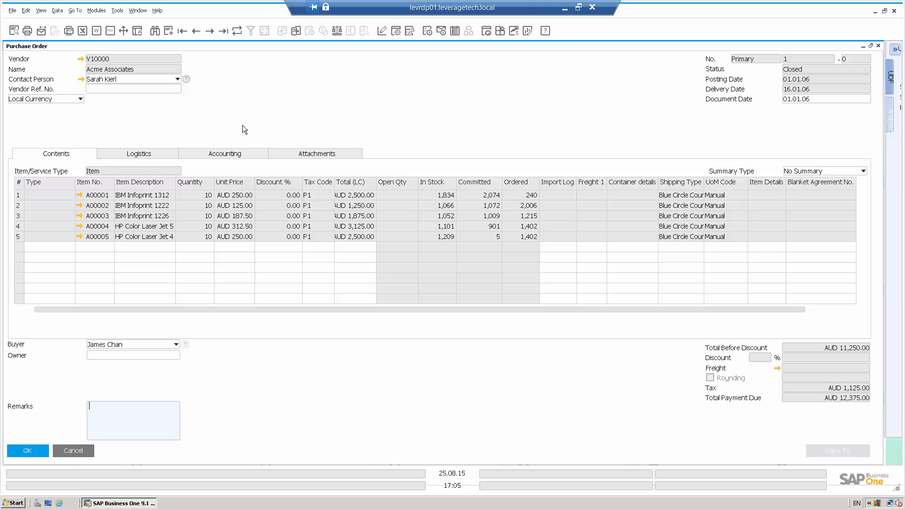
right_click(195, 200)
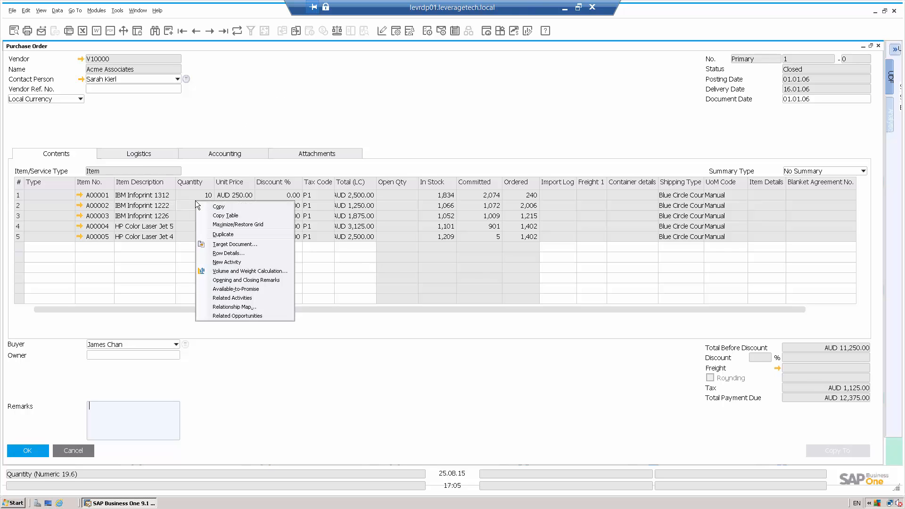
click(227, 216)
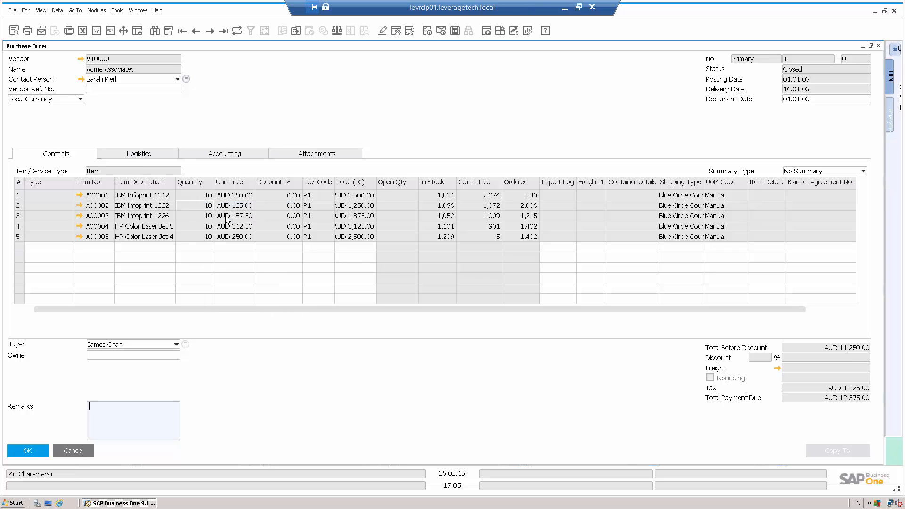
Step: Switch to Excel and paste the copied purchase order table at cell A10, below the salary and wages journal
click(564, 8)
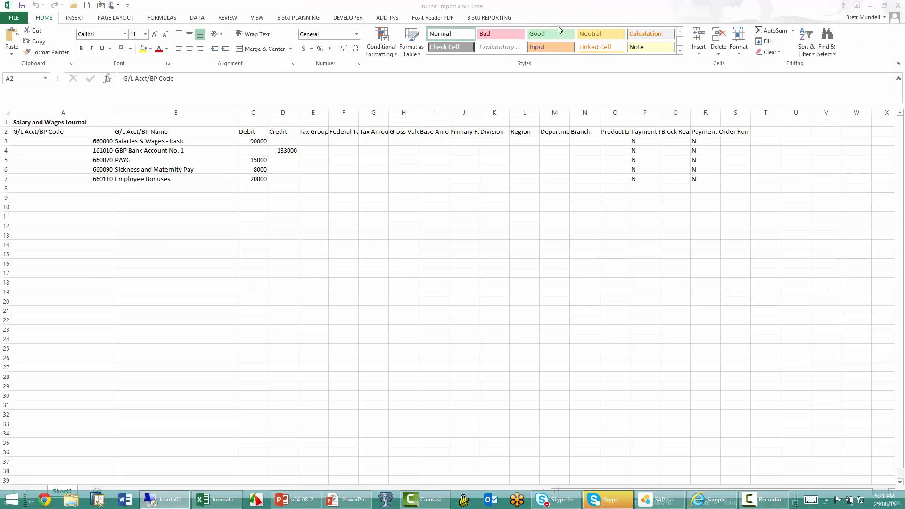
click(52, 208)
right_click(53, 208)
click(47, 246)
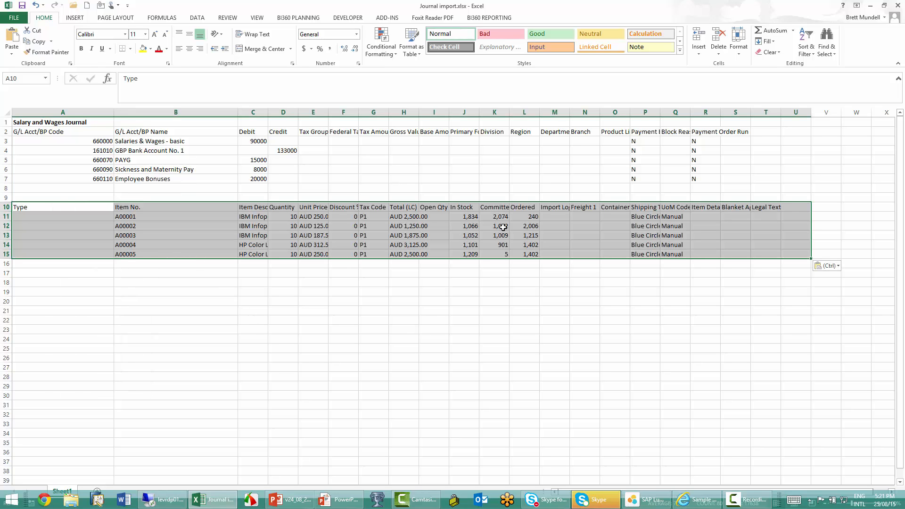
Step: Set the quantities of items A00001 to A00005 in D11:D15 to 35, 33, 56, 88 and 32
click(272, 217)
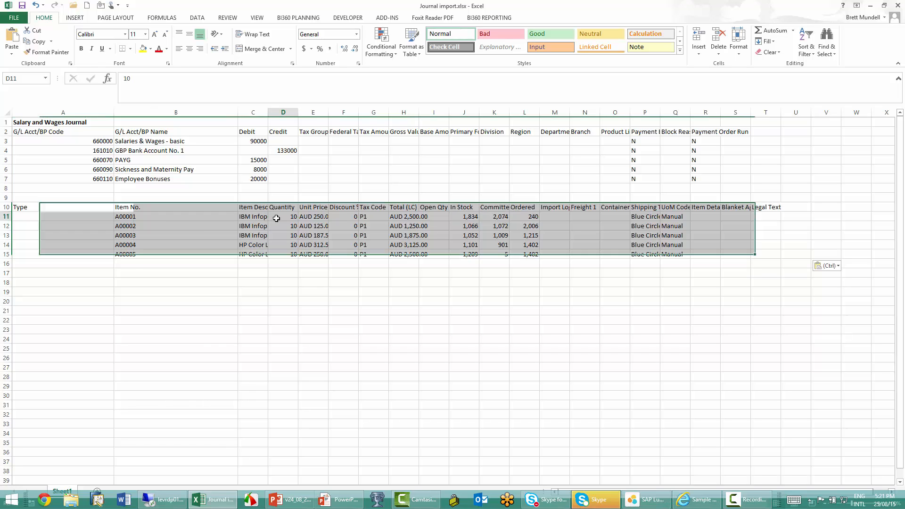
text(35)
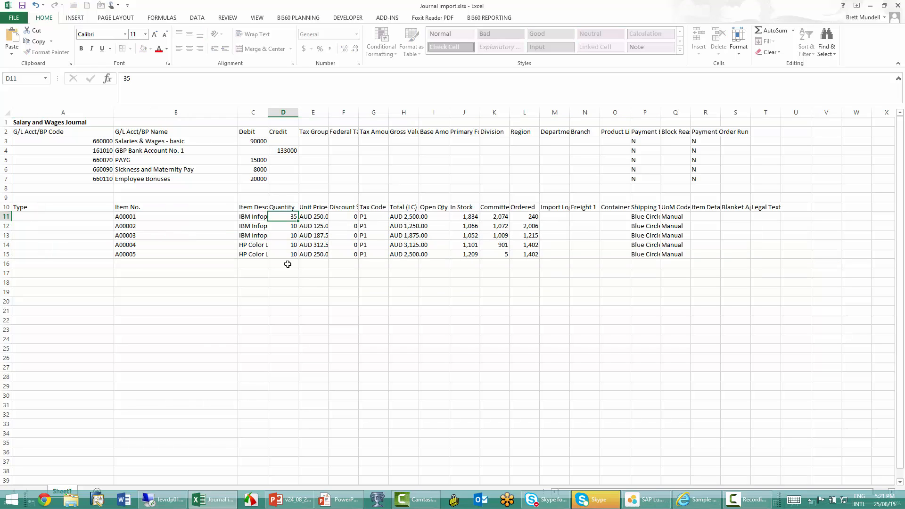
key(Return)
text(33)
key(Return)
text(56)
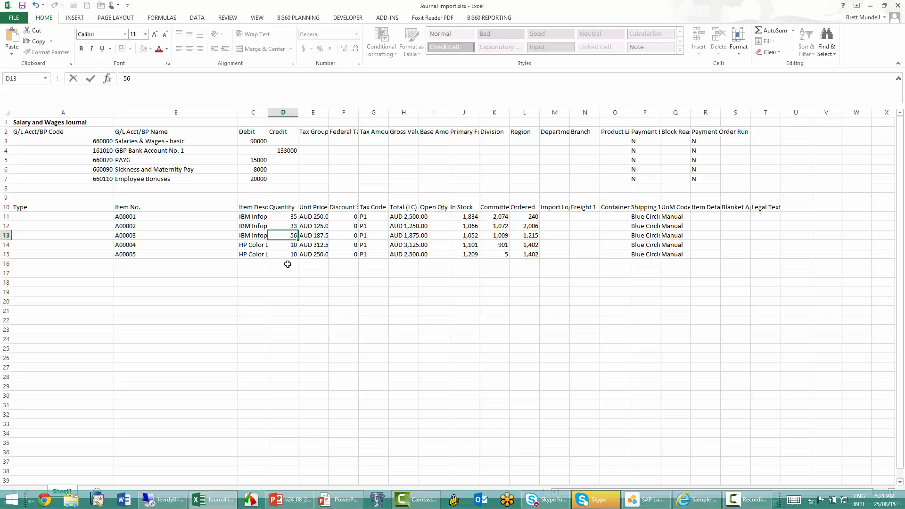
key(Return)
text(88)
key(Return)
text(32)
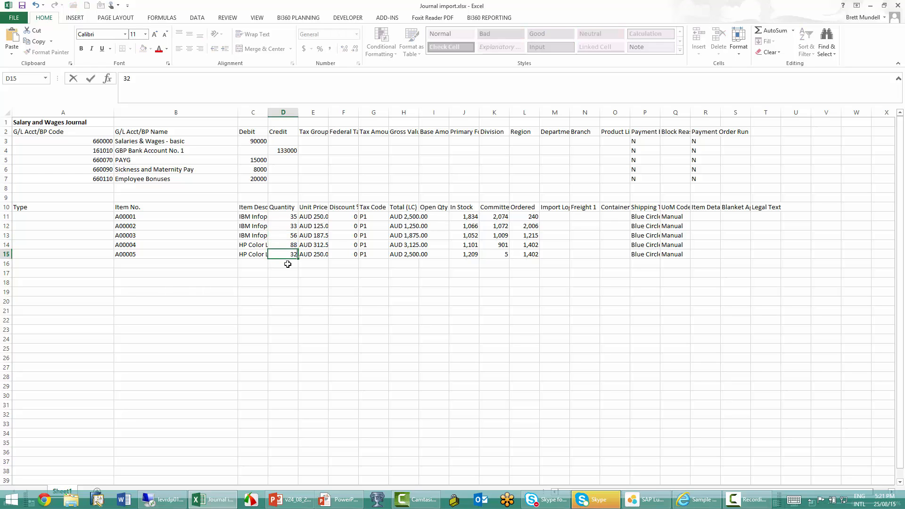
key(Return)
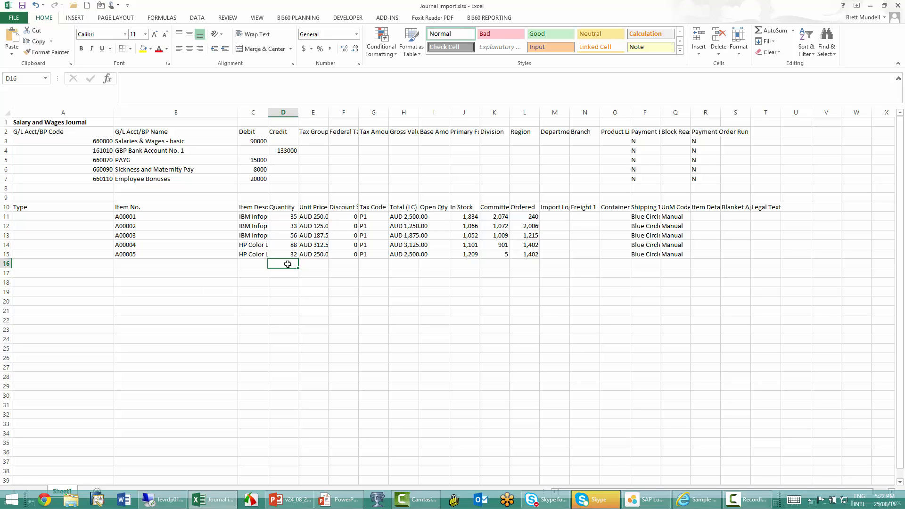
Step: Switch back to SAP Business One, close the purchase order and collapse the Purchasing - A/P module
click(164, 500)
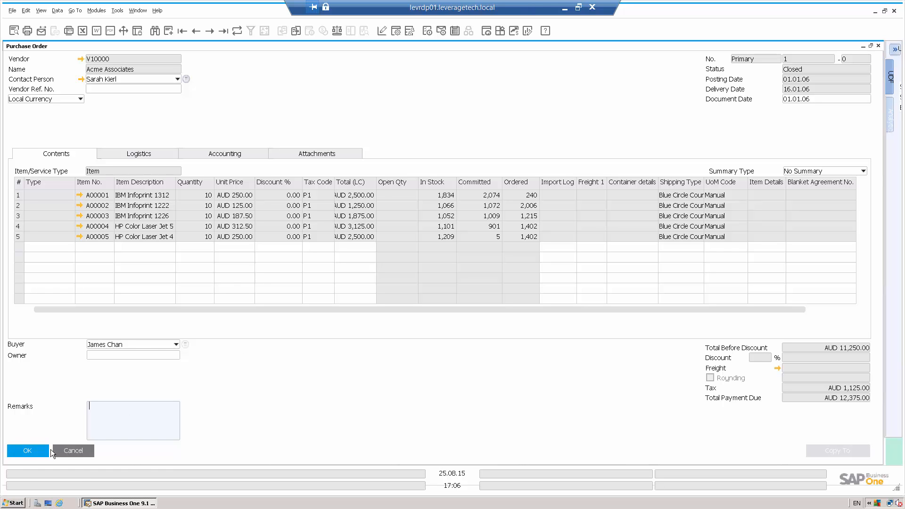
click(34, 450)
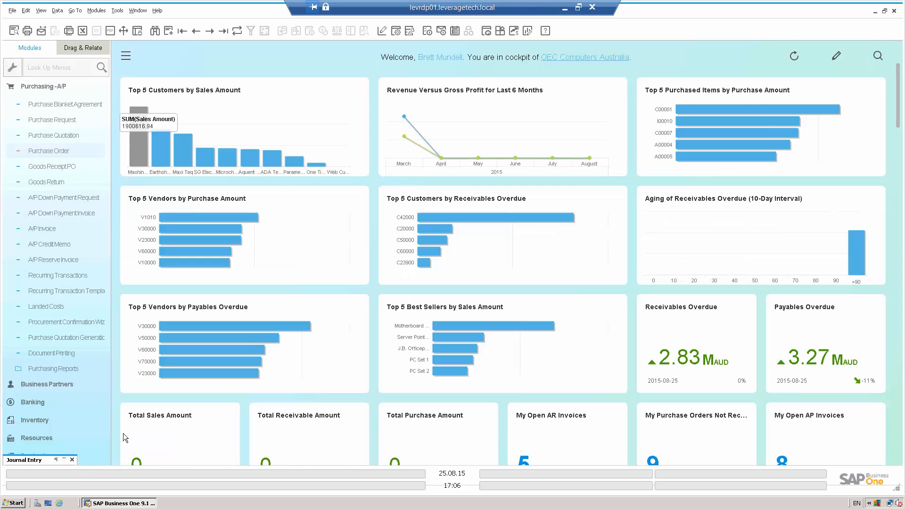
click(48, 90)
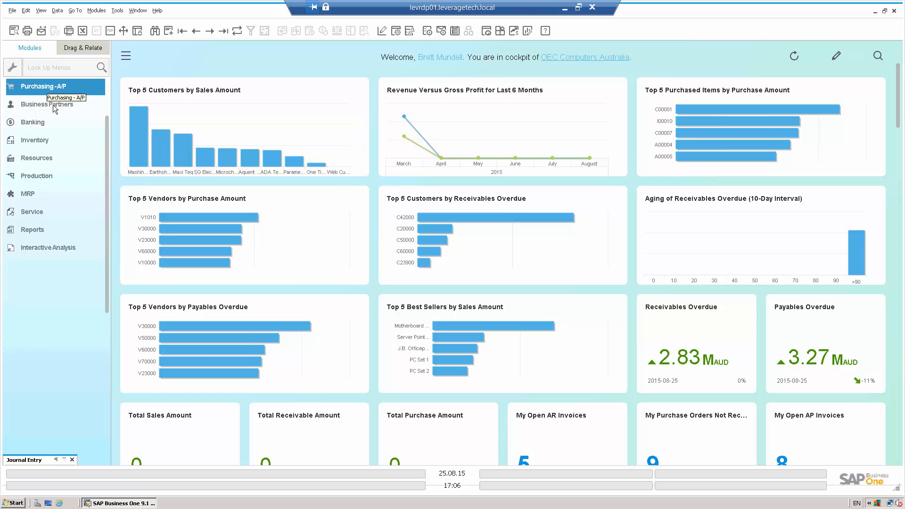
Step: Open Business Partner Master Data and search for a business partner with the name "earth"
click(52, 104)
click(54, 106)
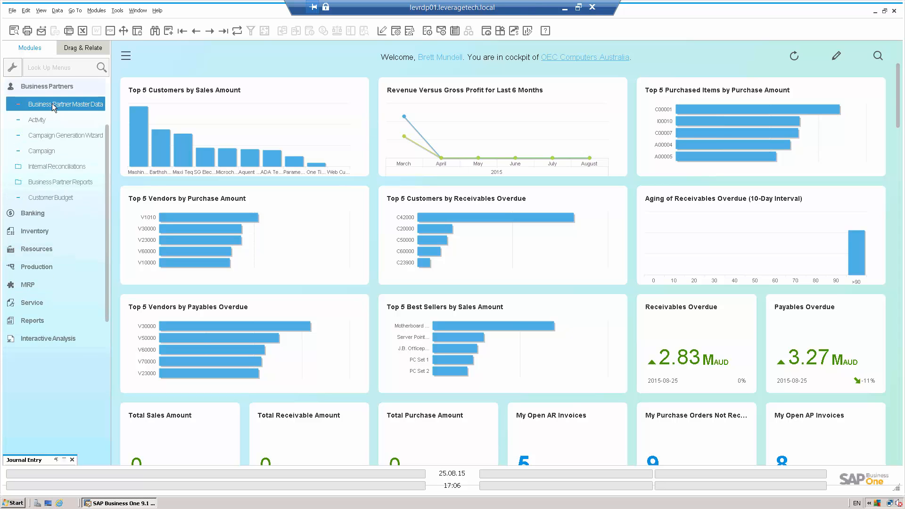
click(216, 78)
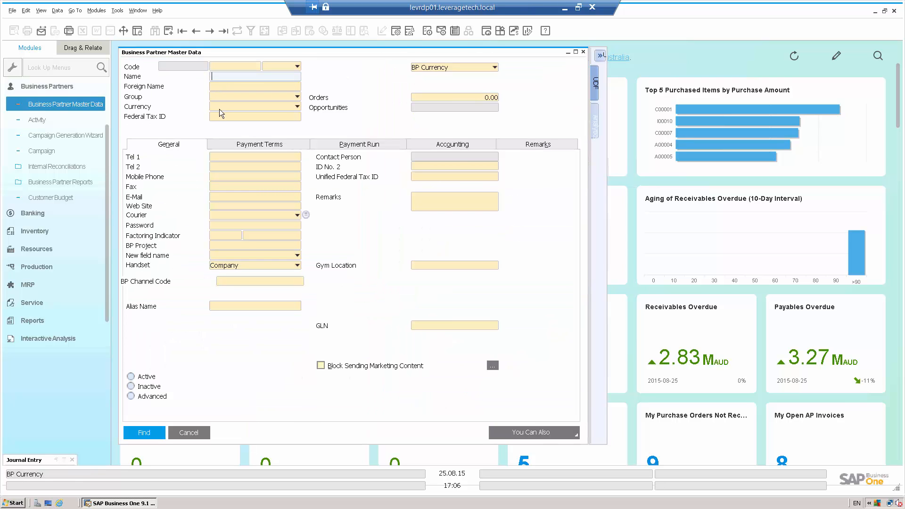
text(earth)
key(Return)
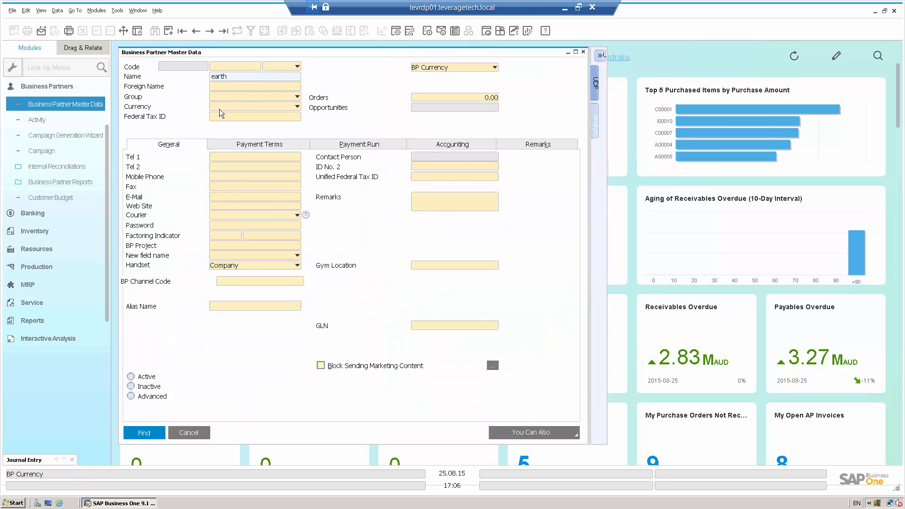
Step: Maximize the found business partner record, enter form UI editing and move the Sales Employee field below Alias Name
click(575, 53)
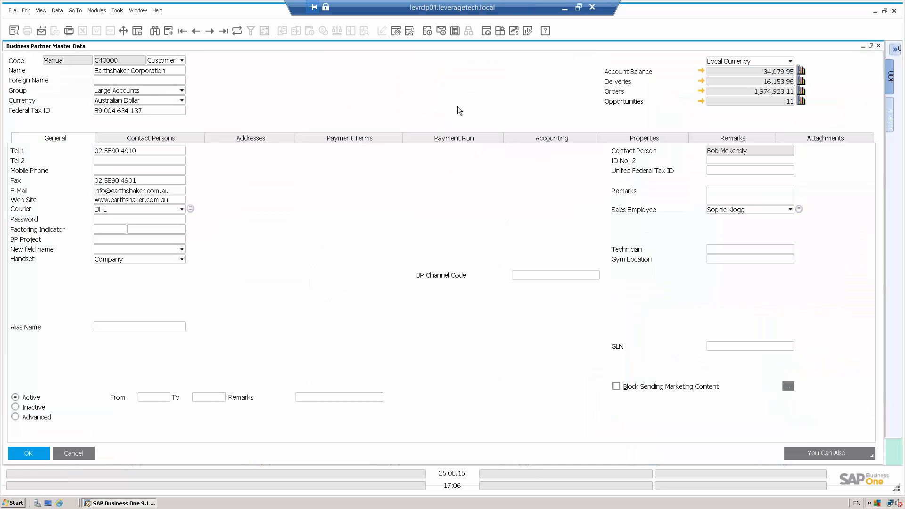
click(117, 11)
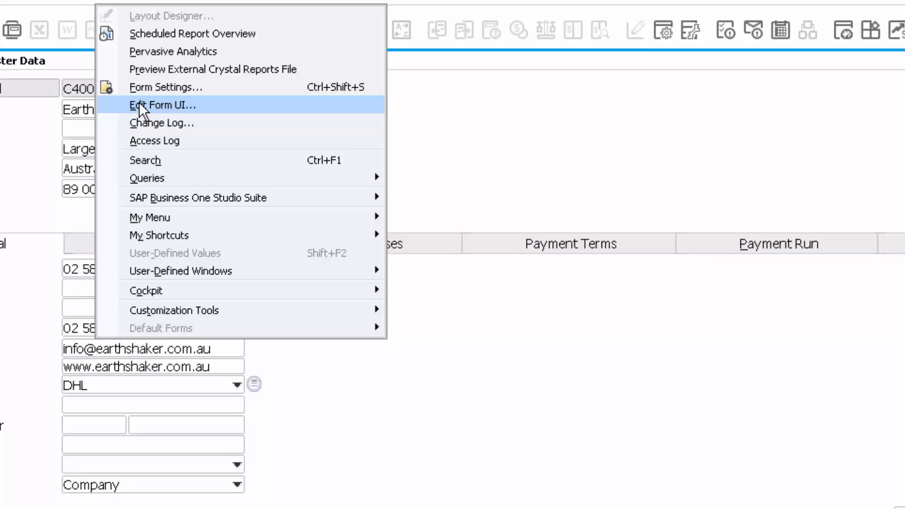
click(139, 102)
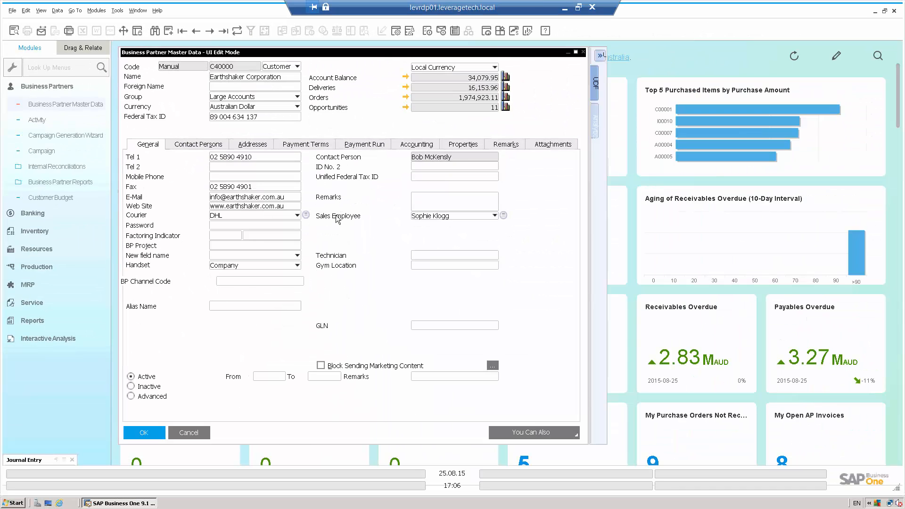
drag(336, 217, 145, 327)
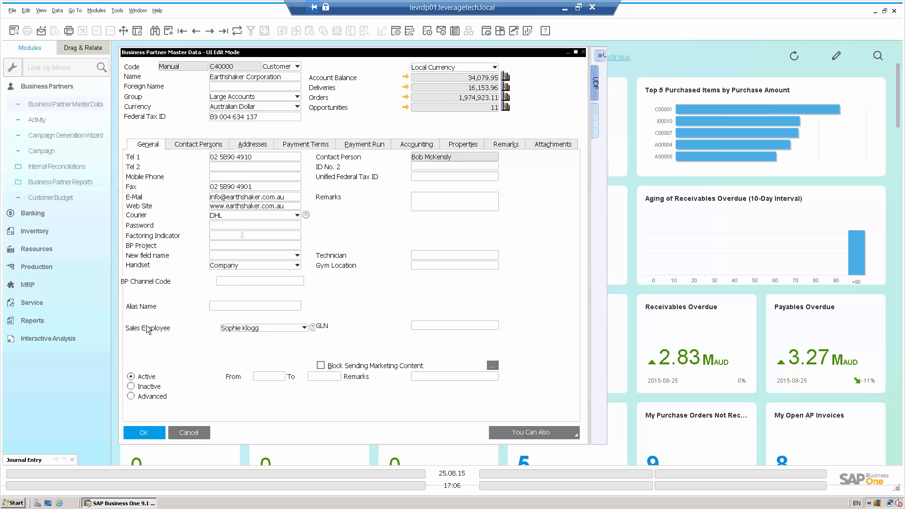
Step: Hide the Remarks field on the General page and expand the user-defined fields side pane
right_click(328, 201)
click(349, 207)
click(596, 85)
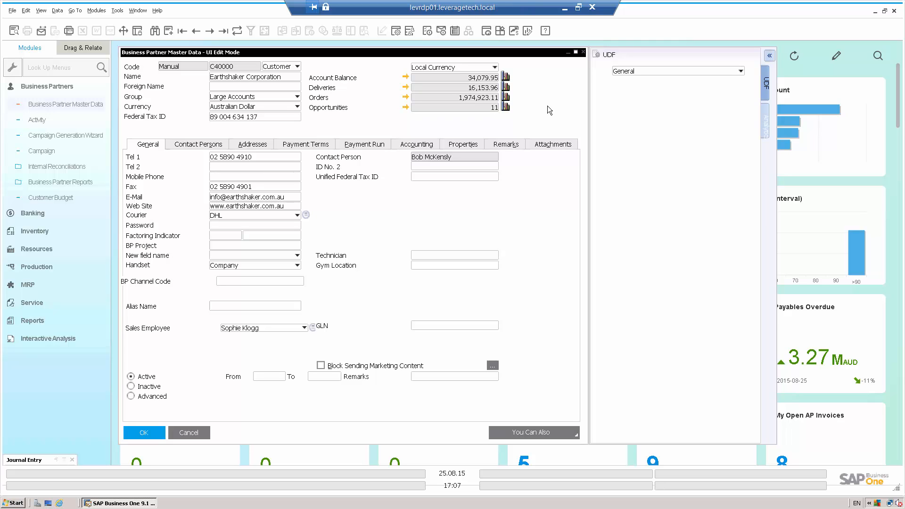
Step: Leave UI edit mode without saving the form layout changes
right_click(347, 197)
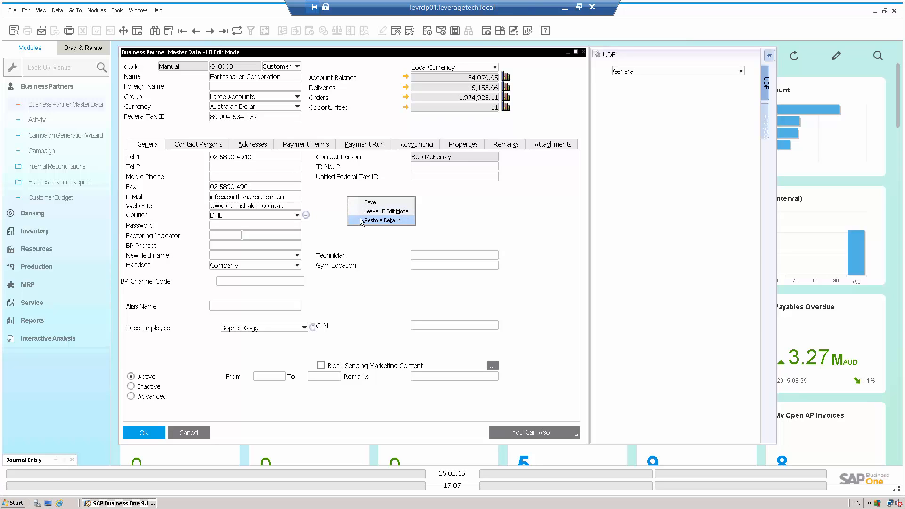
click(362, 212)
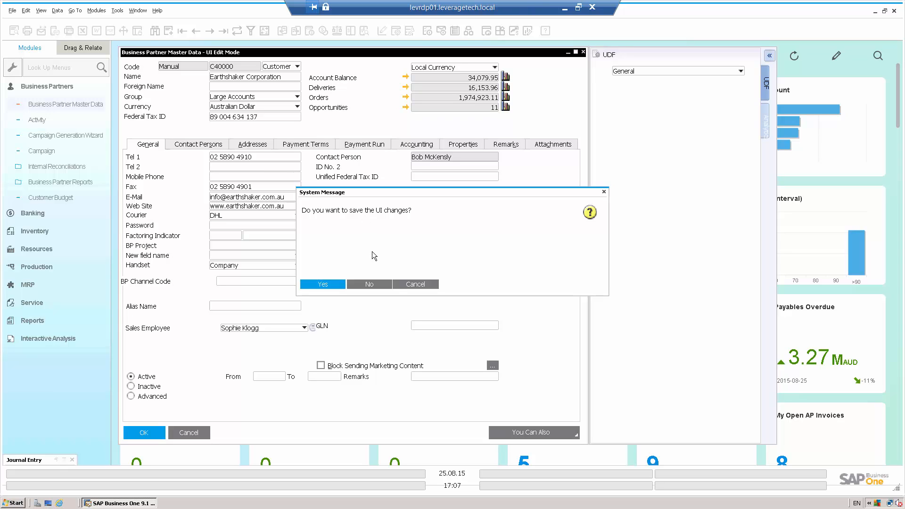
click(370, 285)
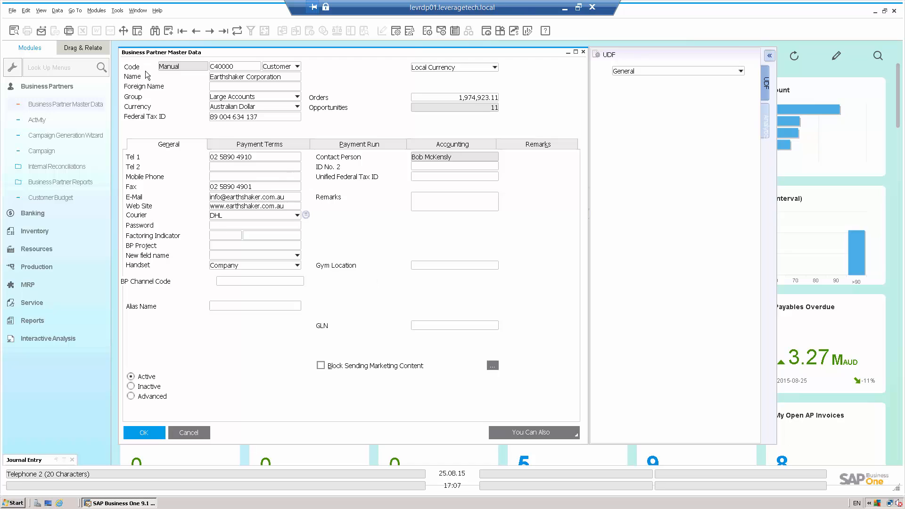
click(117, 12)
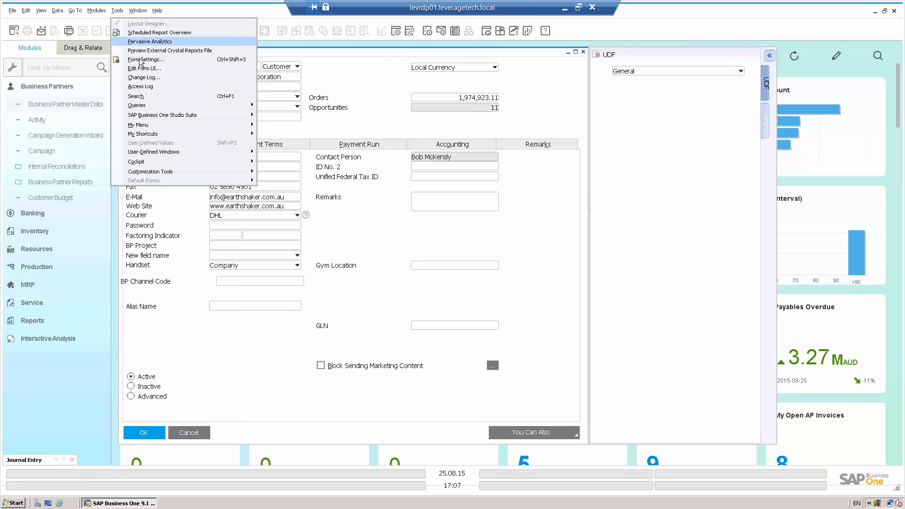
click(378, 210)
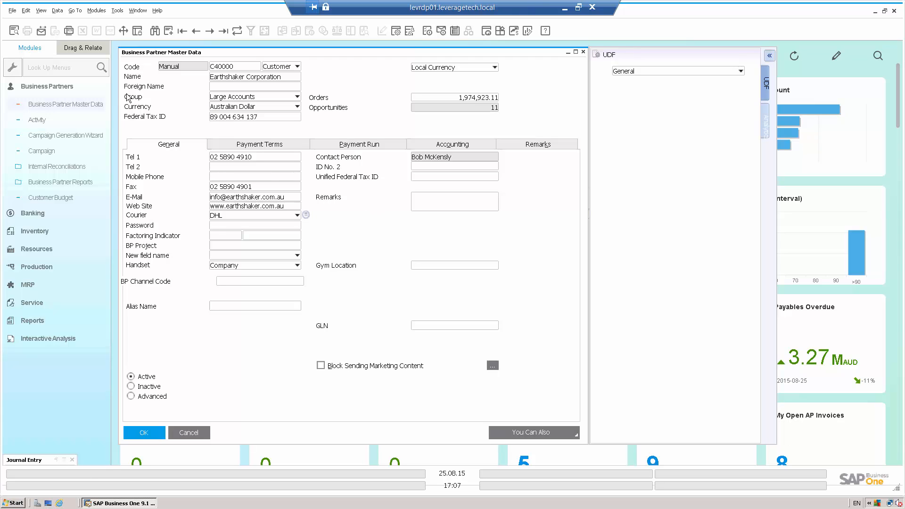
Step: Collapse the Business Partners module and close the Business Partner Master Data window
click(77, 90)
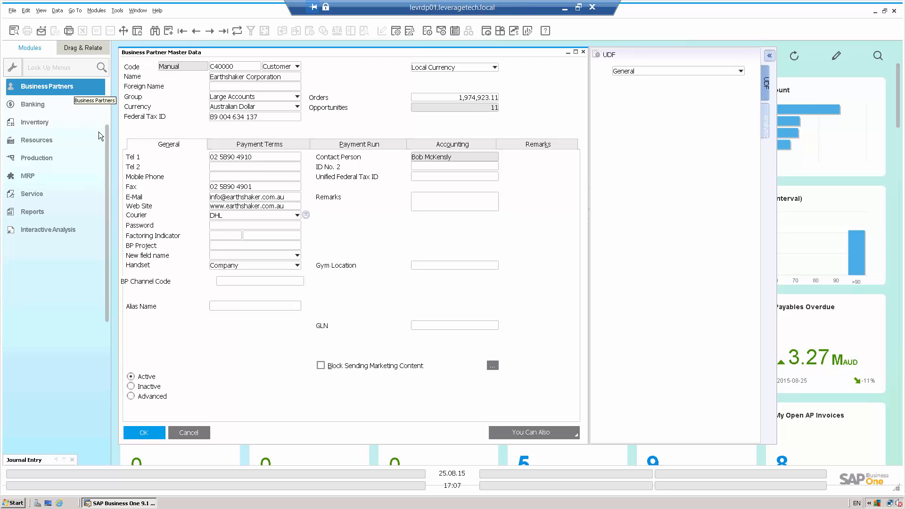
drag(107, 136, 109, 90)
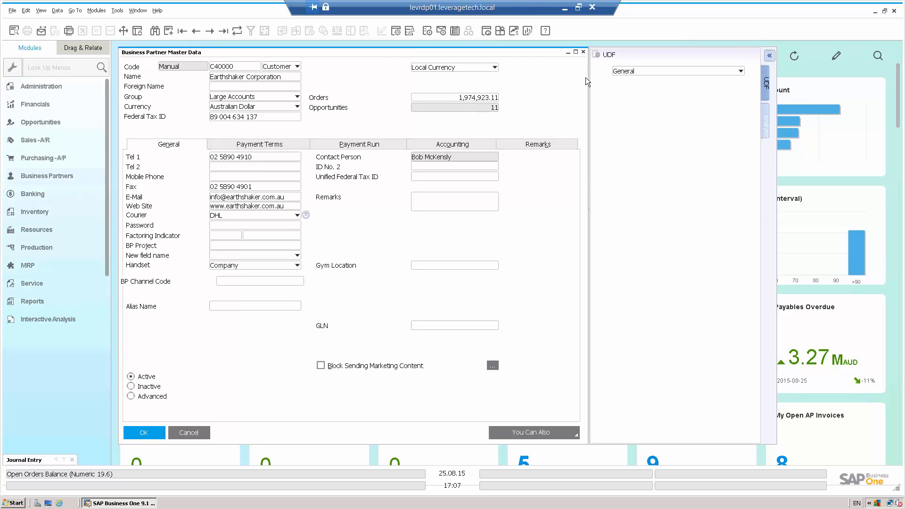
click(583, 52)
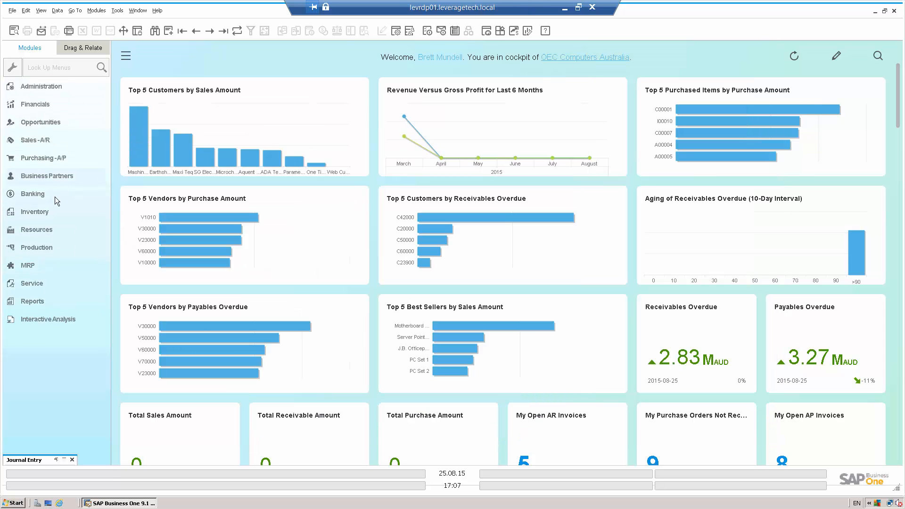
Step: Open Resource Master Data from the Resources module and find resource P4
click(42, 231)
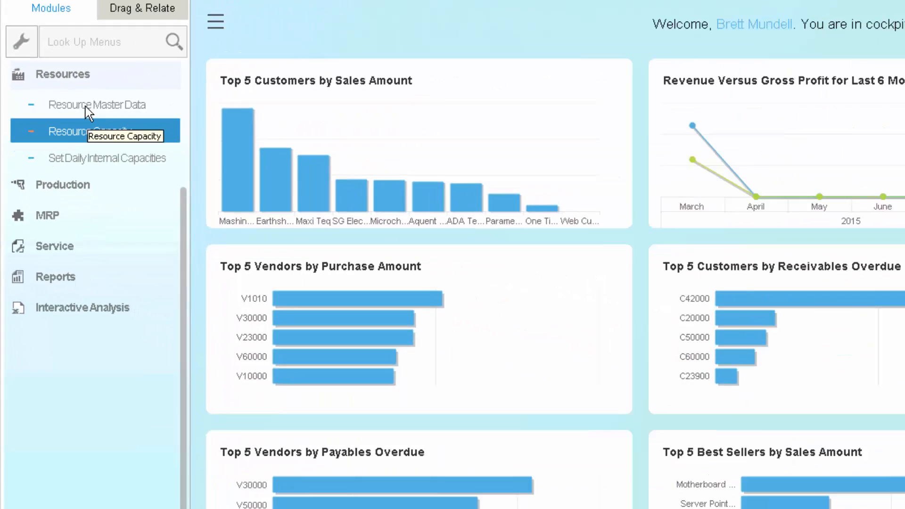
click(315, 129)
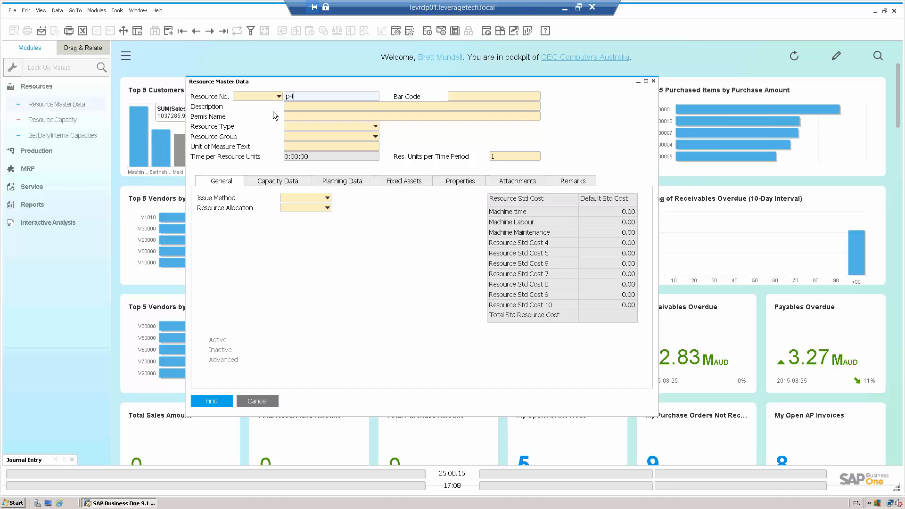
text(p4)
key(Return)
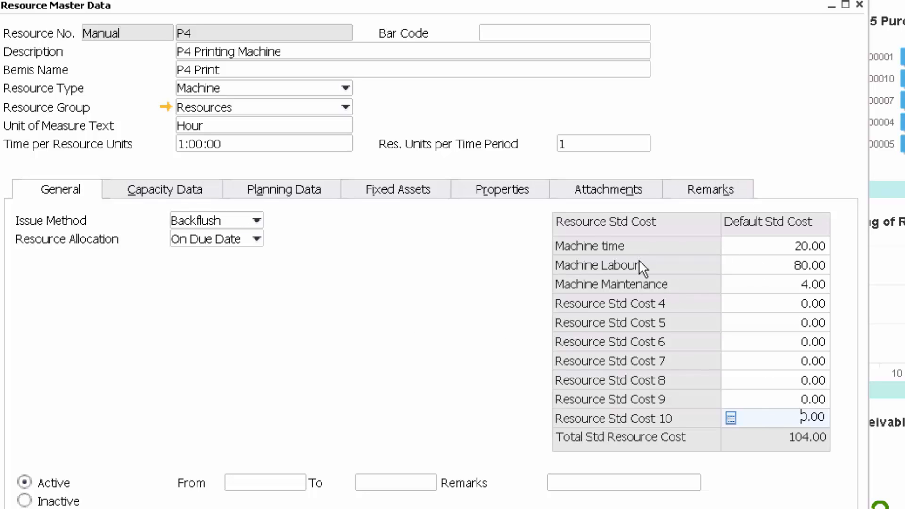
Step: Review the P4 Printing Machine's capacity data and planning data, and close its record
click(207, 191)
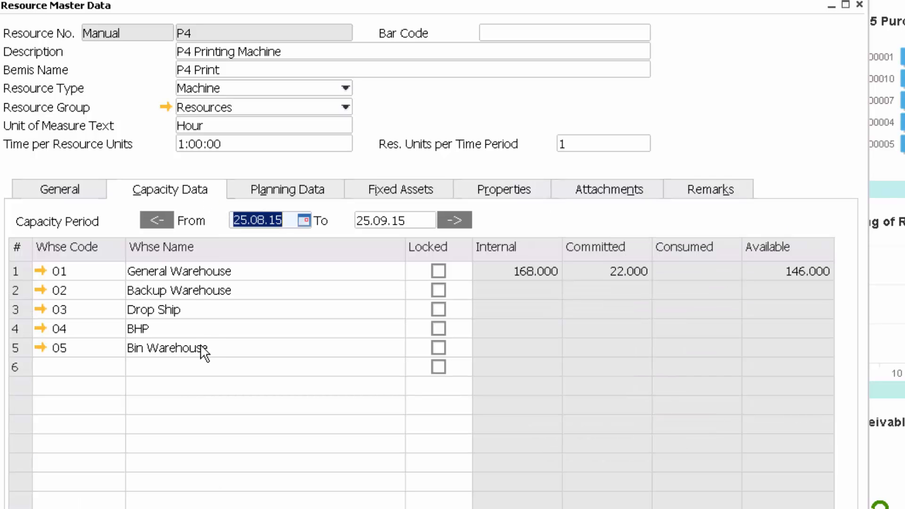
click(285, 197)
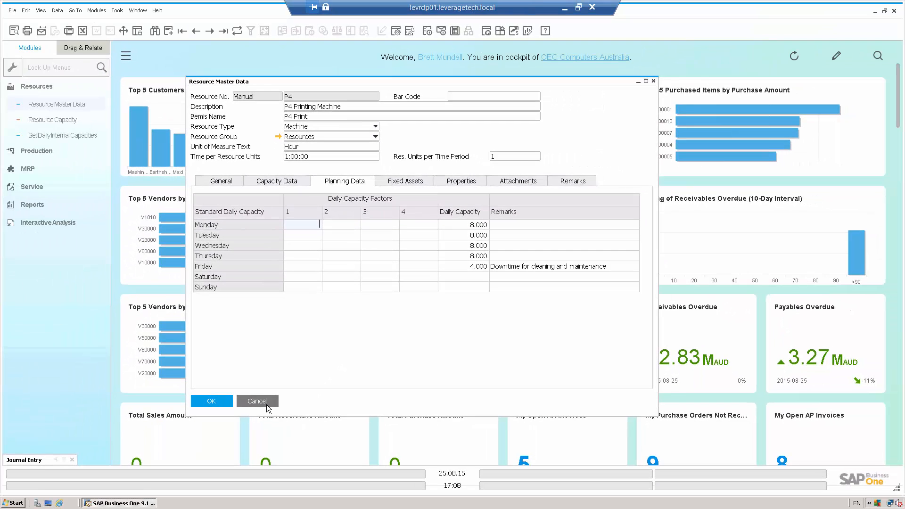
click(264, 403)
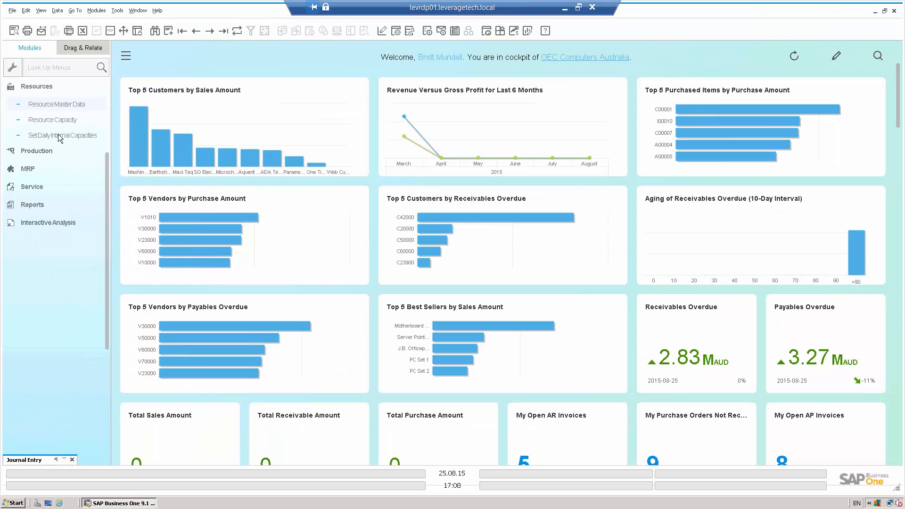
Step: Open Resource Capacity, load P4's capacity for warehouse 01 from 25.08.15 to 25.09.15, and expand its row
click(53, 120)
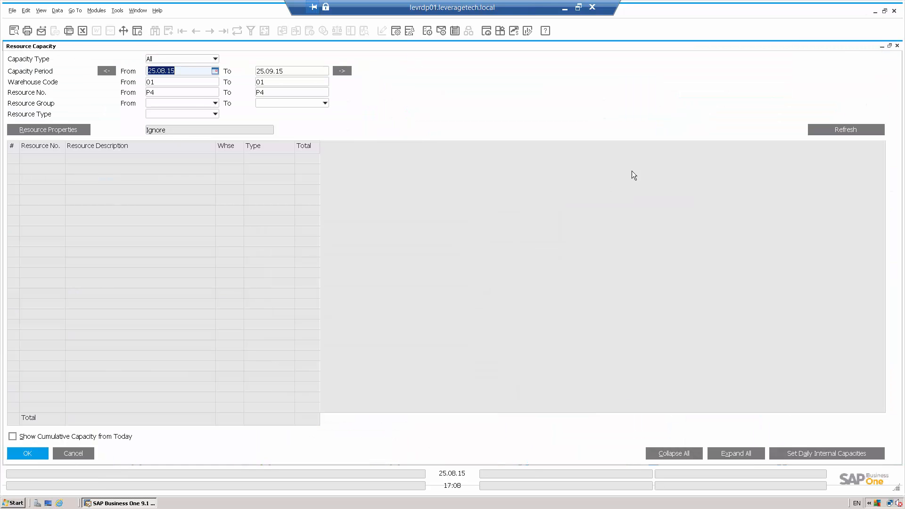
click(825, 128)
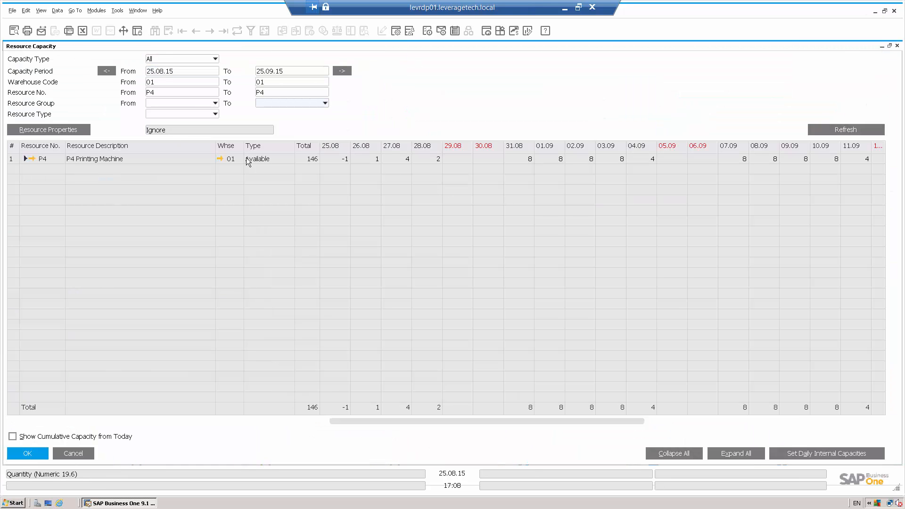
click(25, 158)
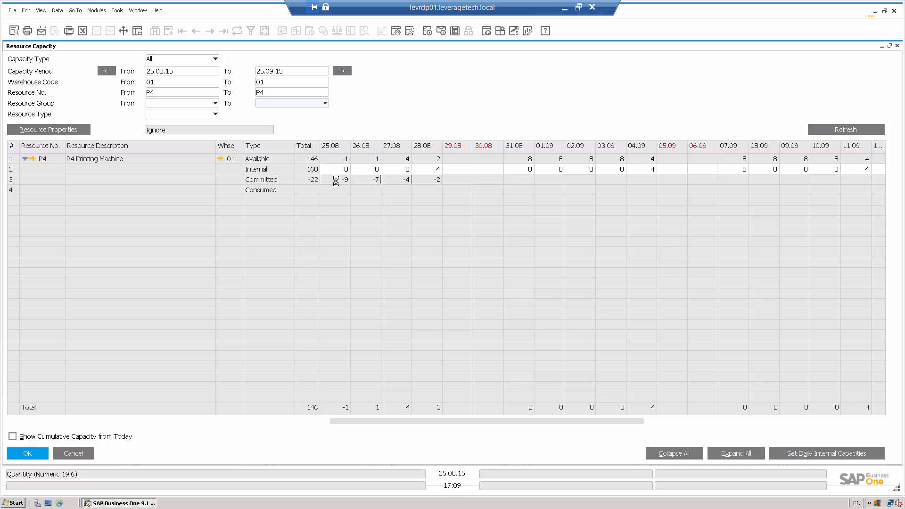
Step: Examine P4's committed capacity details for 25.08 and its second production order, and close both windows
double_click(336, 181)
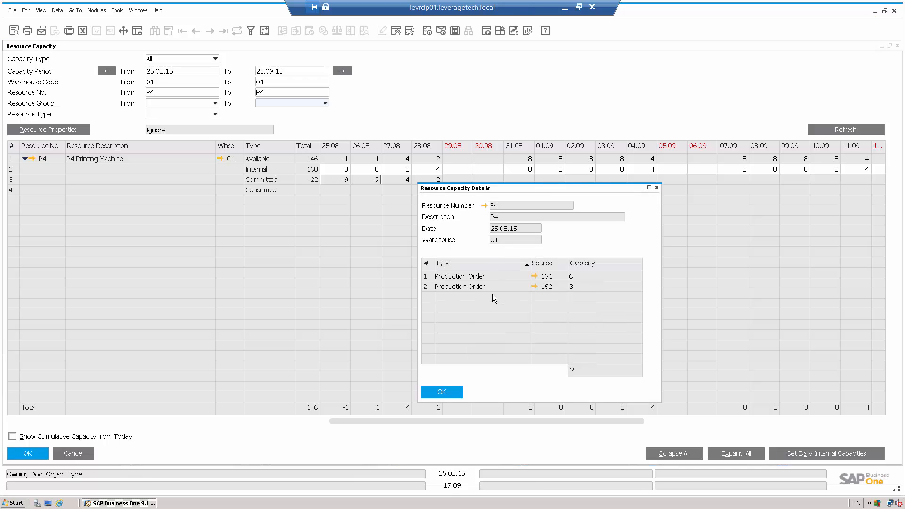
click(534, 286)
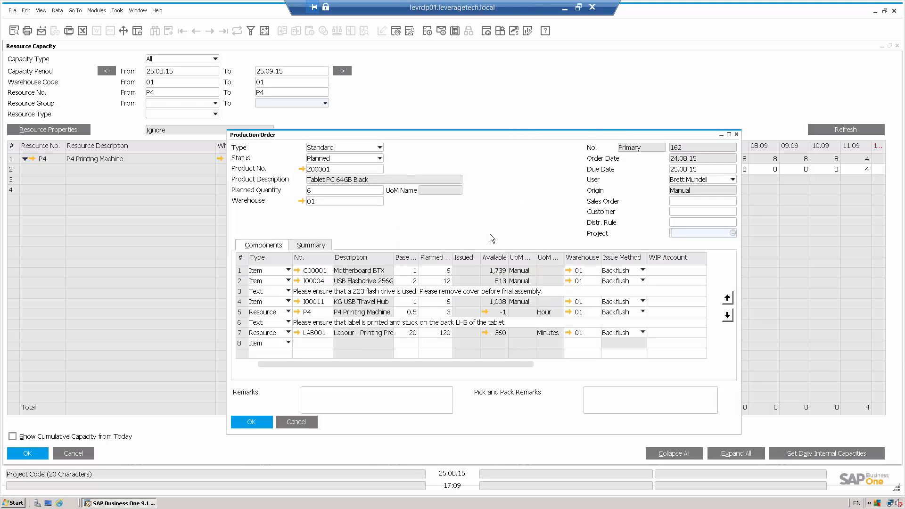
click(736, 135)
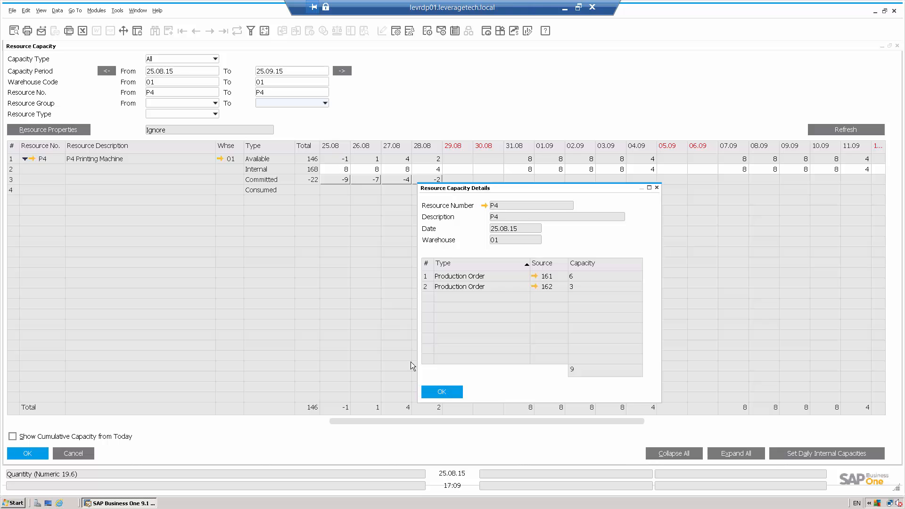
click(433, 391)
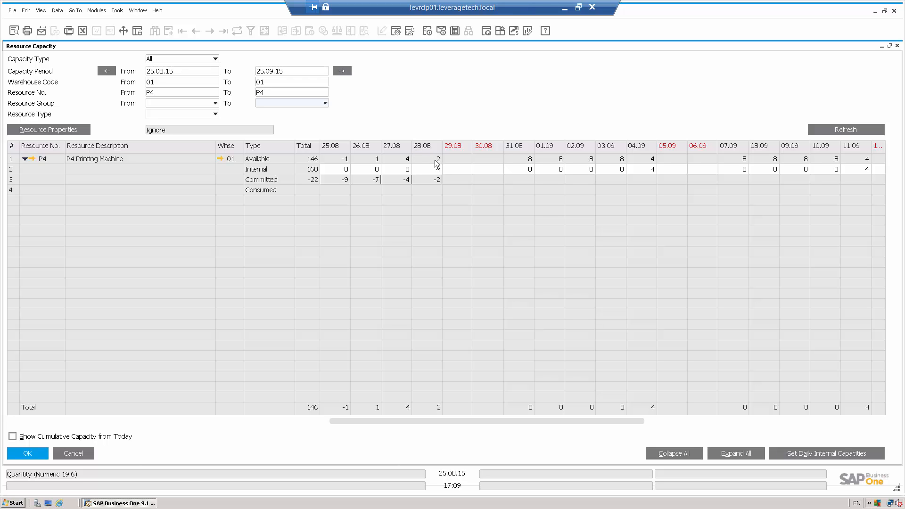
Step: Examine P4's committed capacity details for 26.08 and the first production order listed, and close both windows
double_click(376, 180)
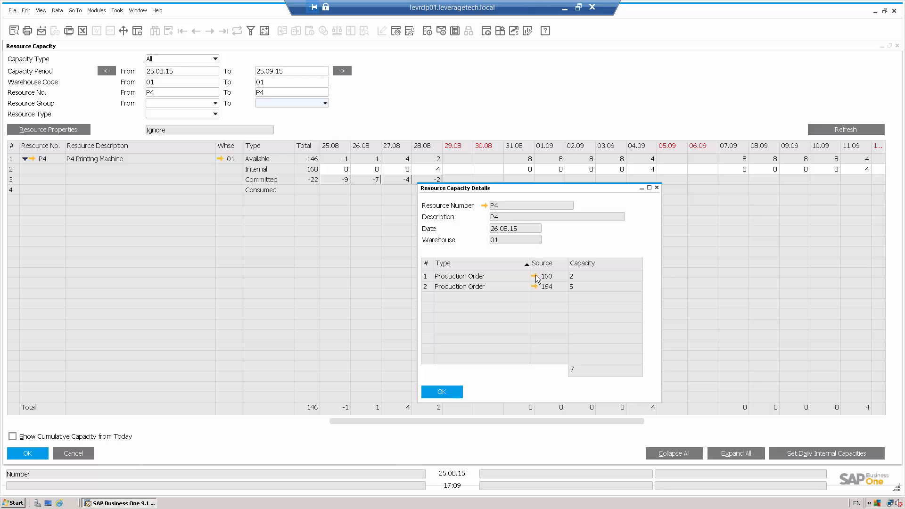
click(534, 275)
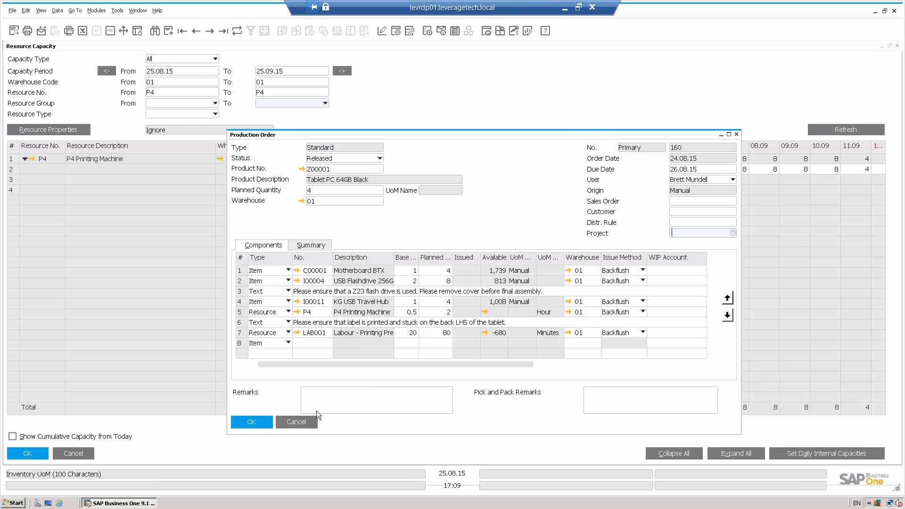
click(302, 422)
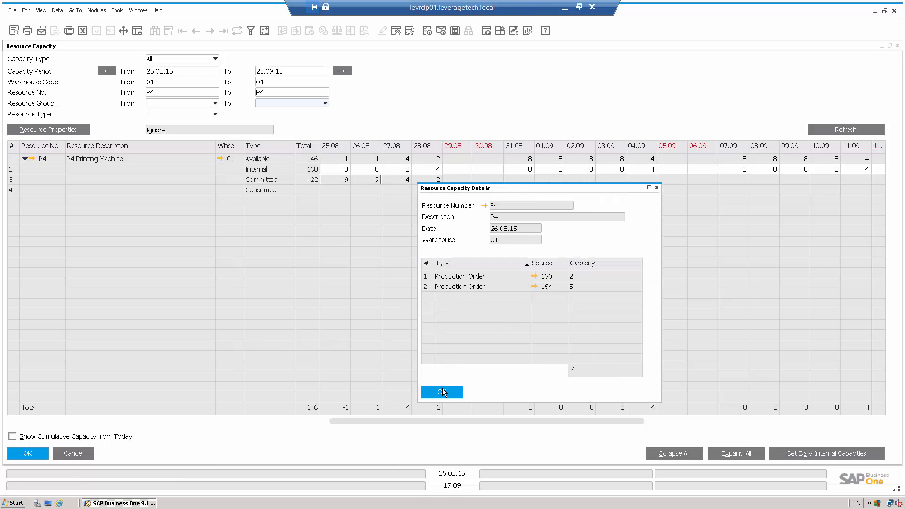
click(324, 163)
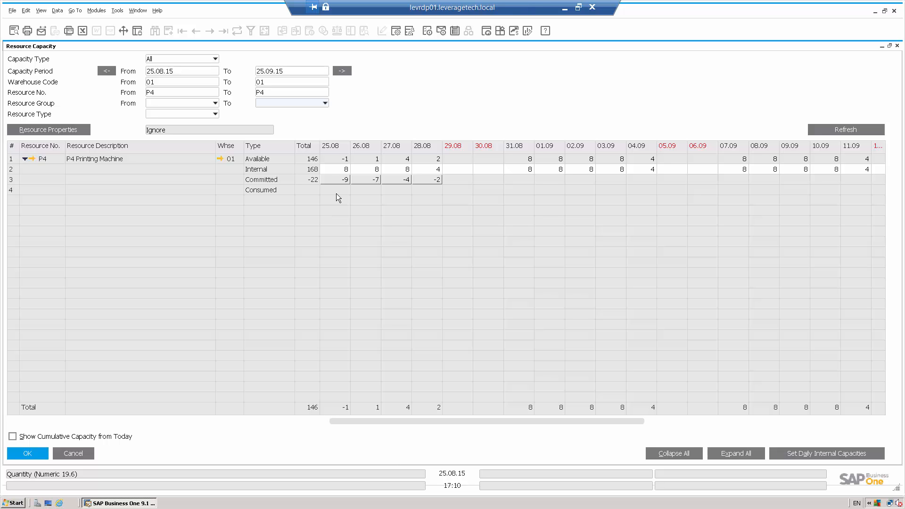
Step: Reschedule the second production order in P4's committed capacity for 25.08 to a due date of 27.08.15, save it, and close Resource Capacity
double_click(334, 179)
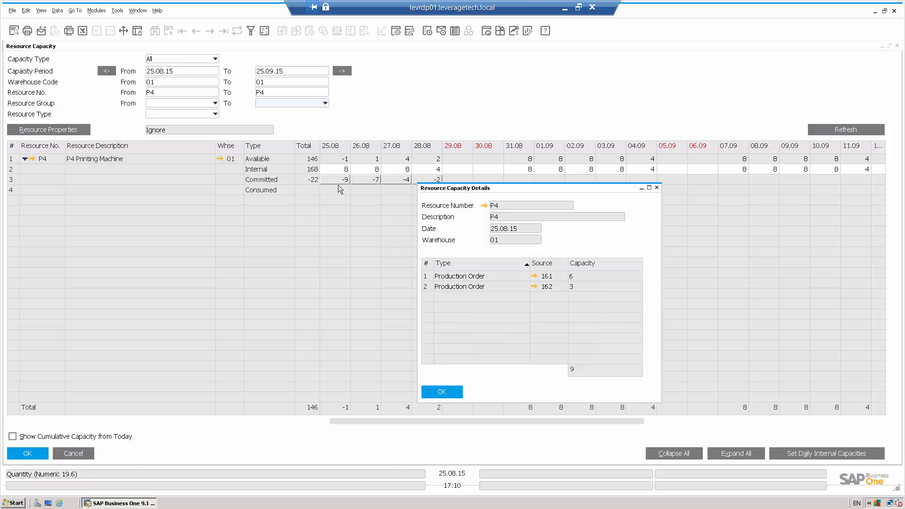
click(534, 286)
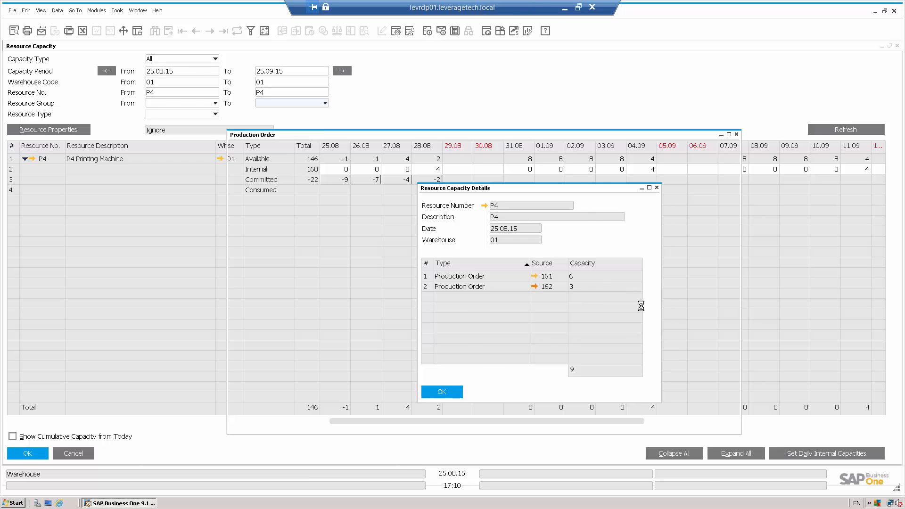
click(693, 167)
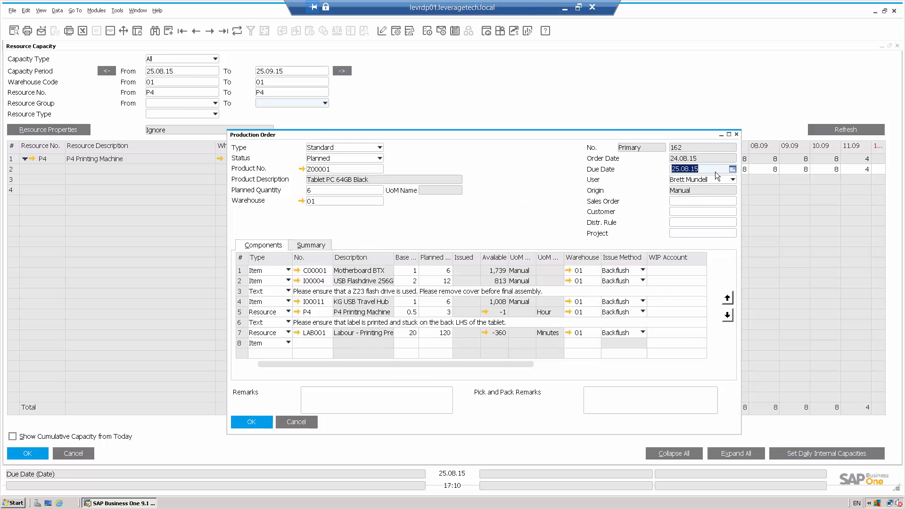
click(732, 168)
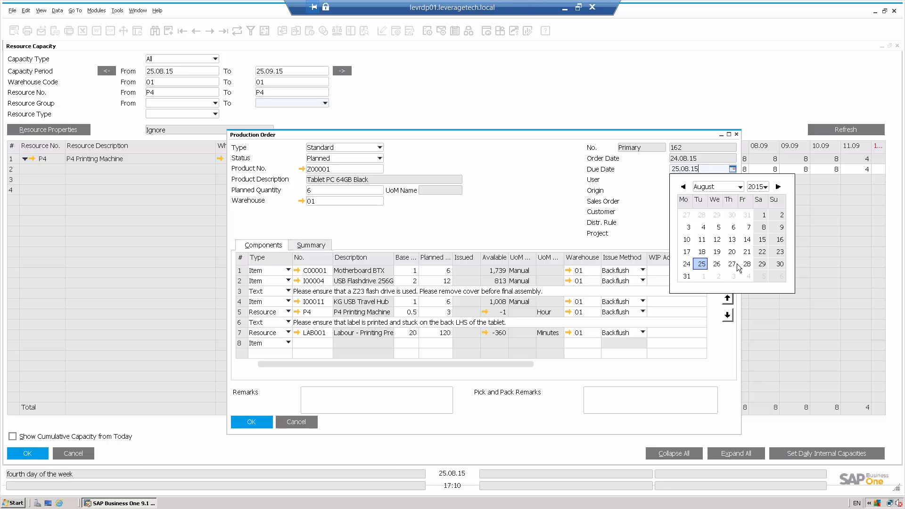
click(734, 263)
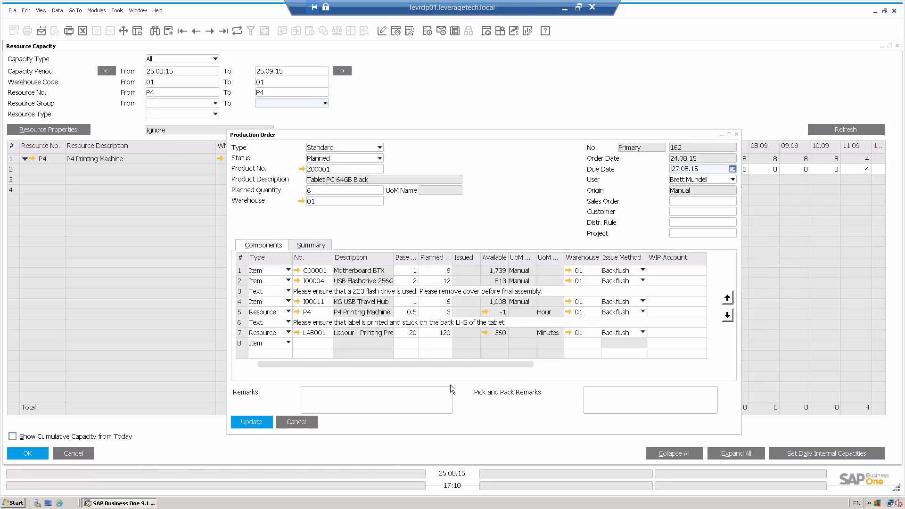
click(251, 423)
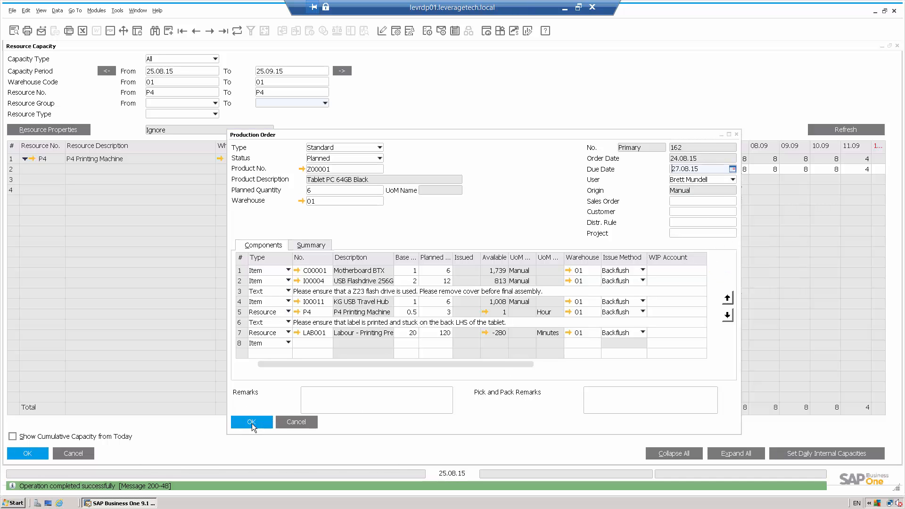
click(441, 395)
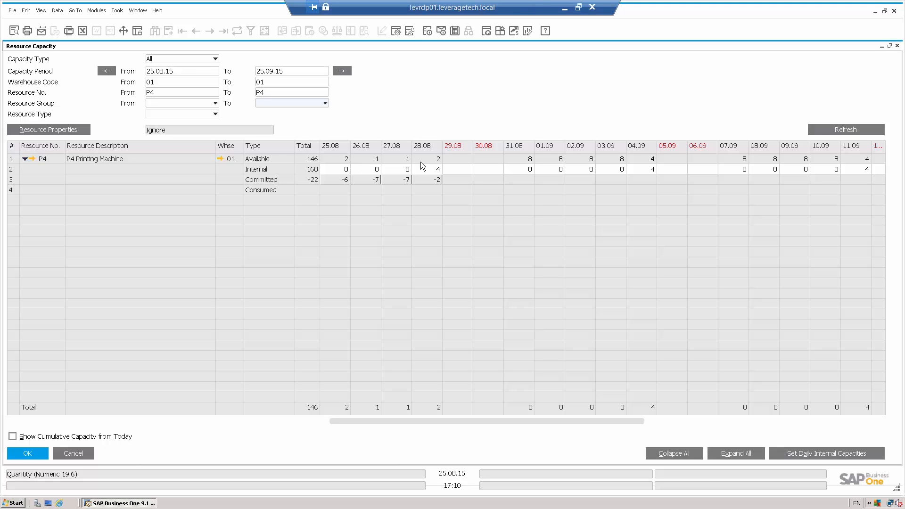
click(82, 454)
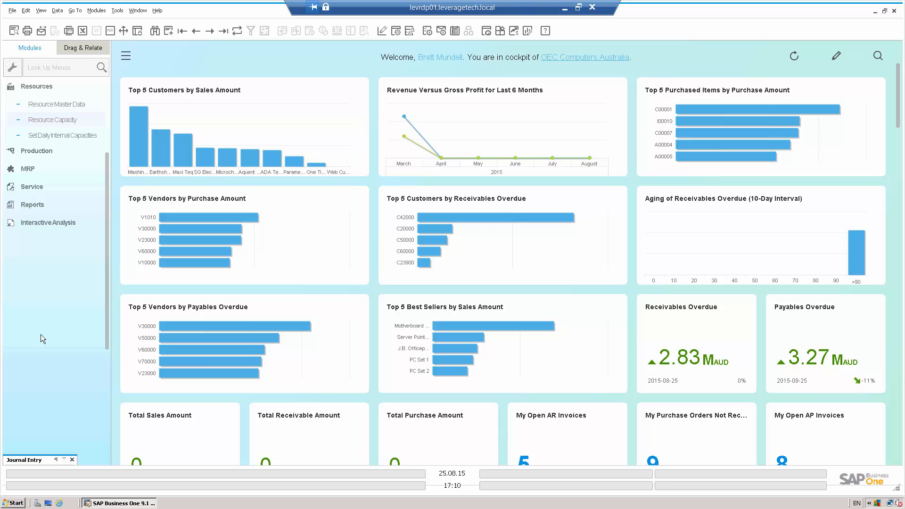
Step: Examine the row types offered in product Z00001's bill of materials, and close it and the minimized Journal Entry window
click(41, 152)
click(43, 152)
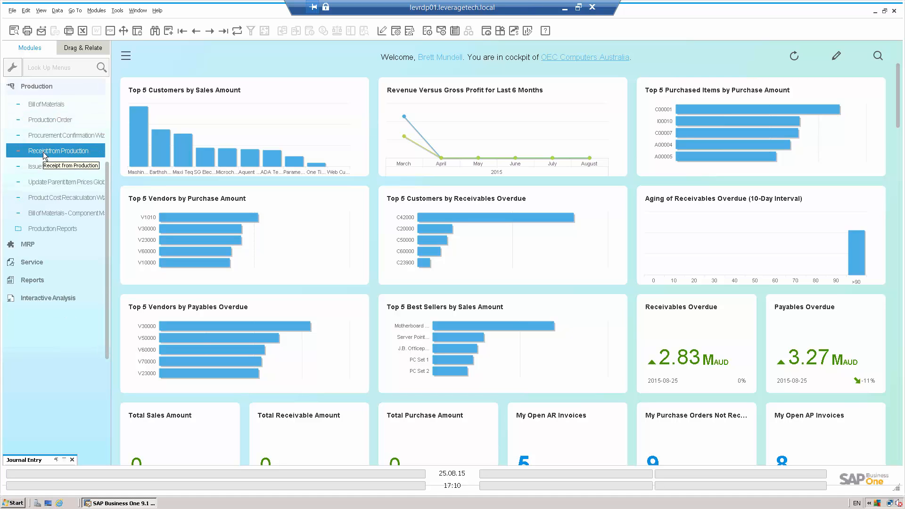
click(47, 104)
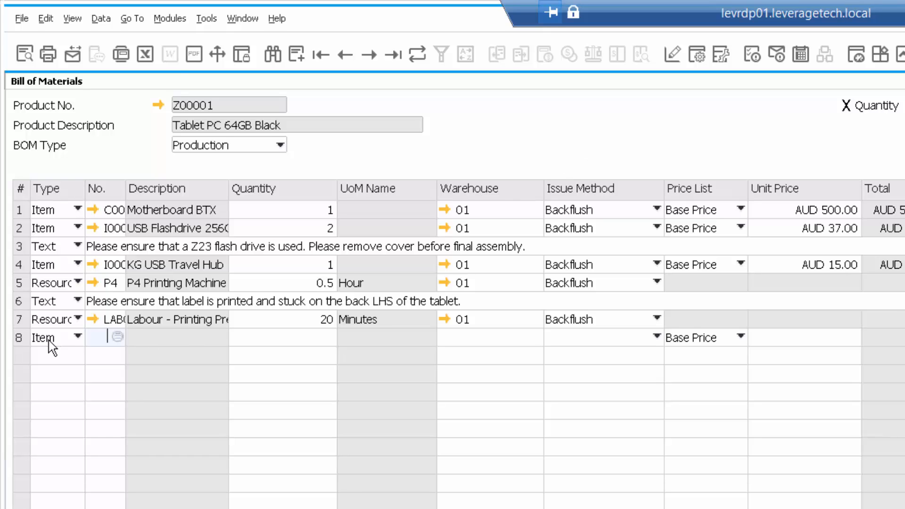
click(75, 337)
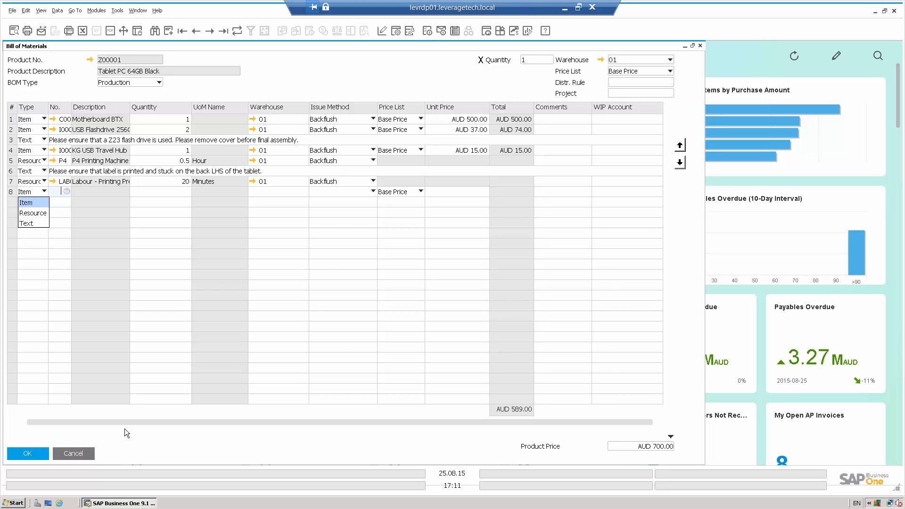
click(82, 453)
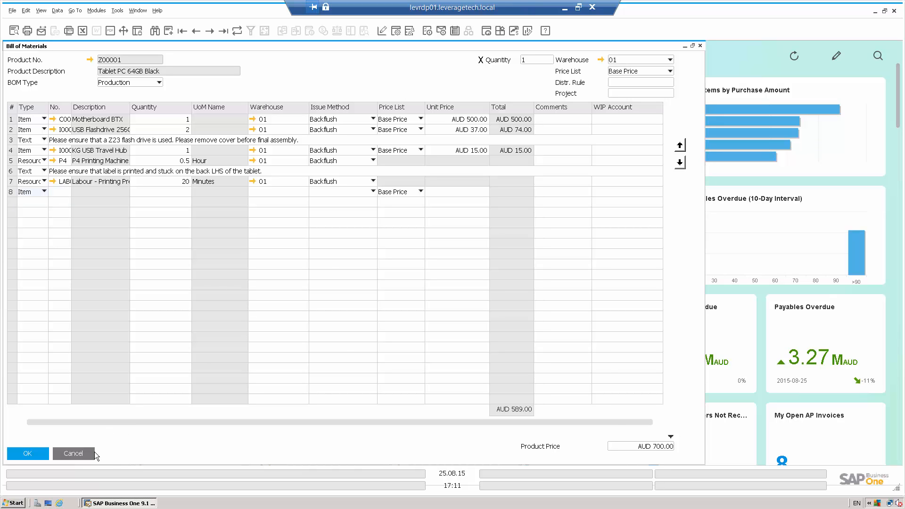
click(69, 452)
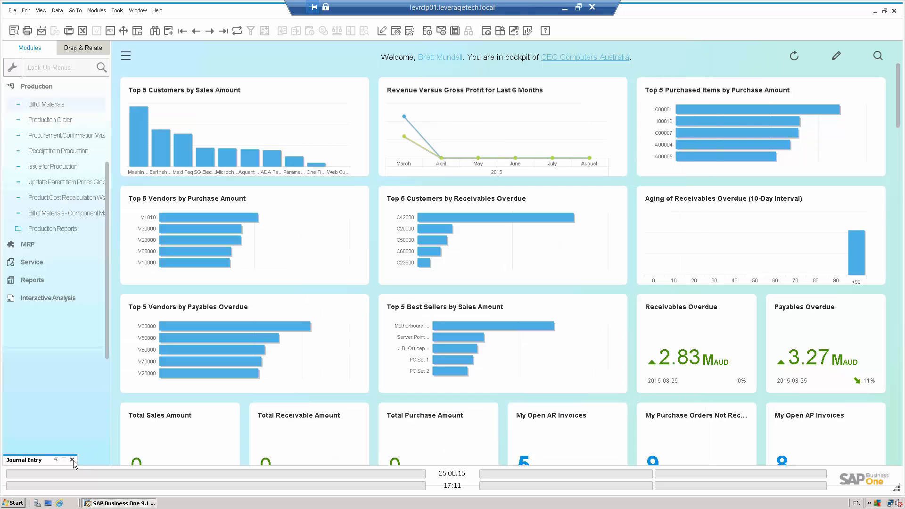
click(72, 460)
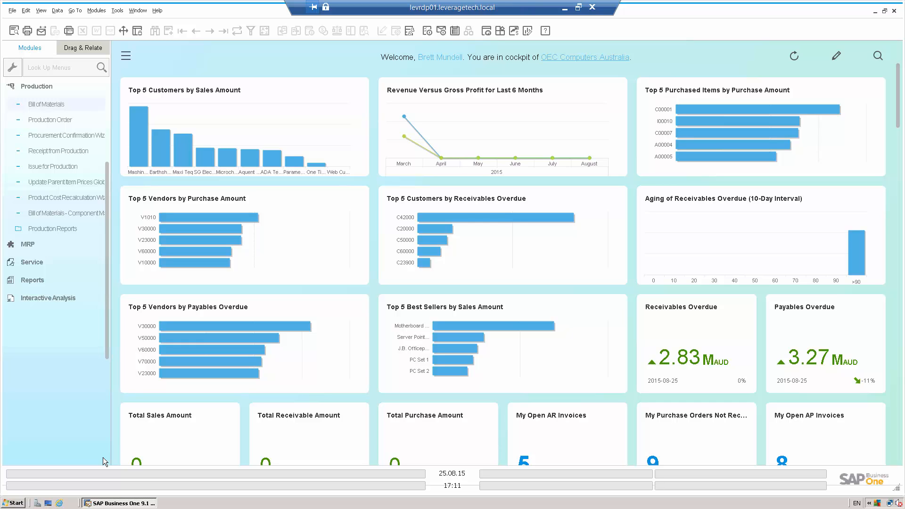
Step: Open Business Partner Master Data and find the business partner by the name "earth"
click(46, 88)
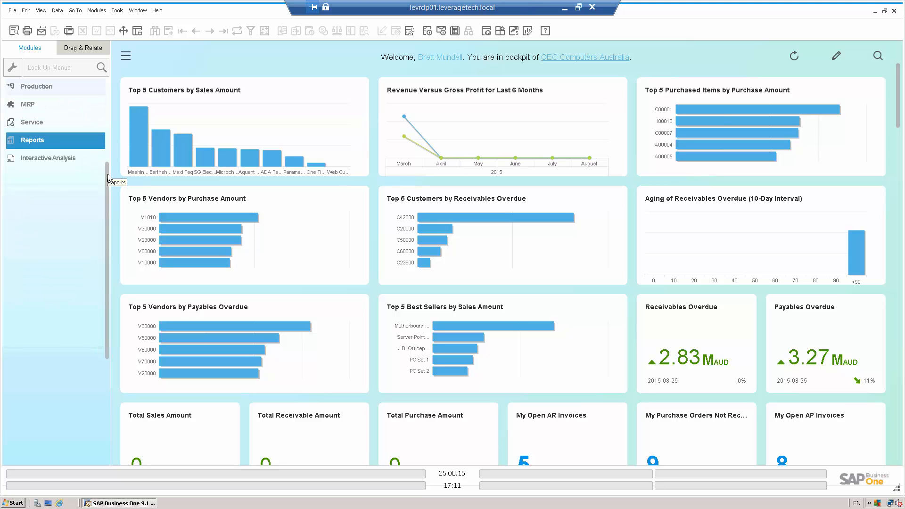
scroll(106, 177, up, 3)
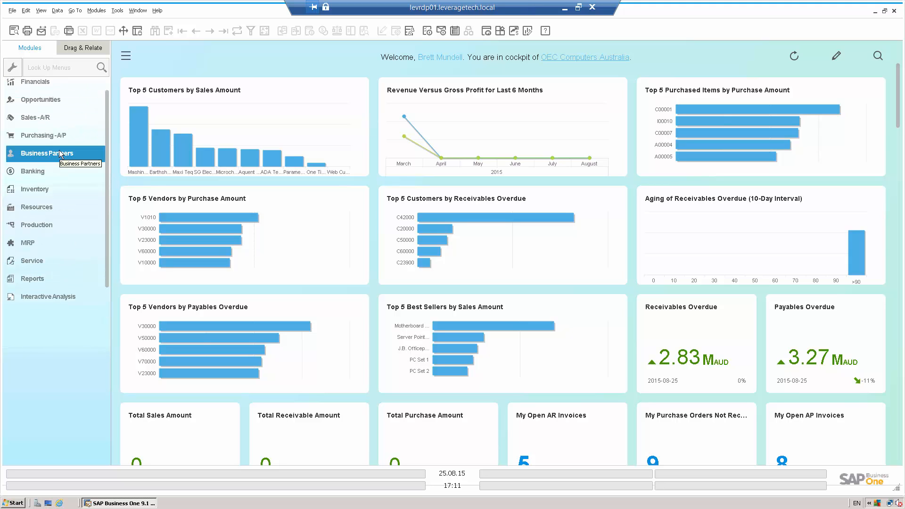
click(60, 154)
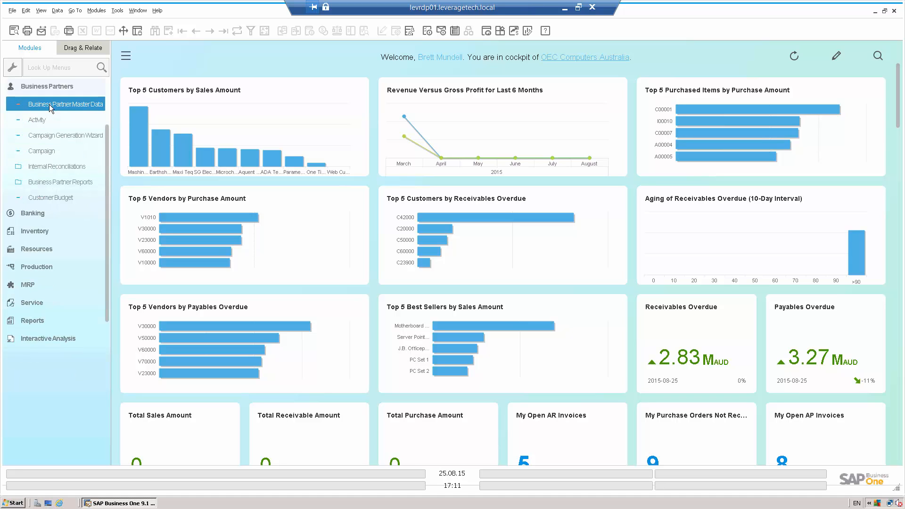
click(51, 109)
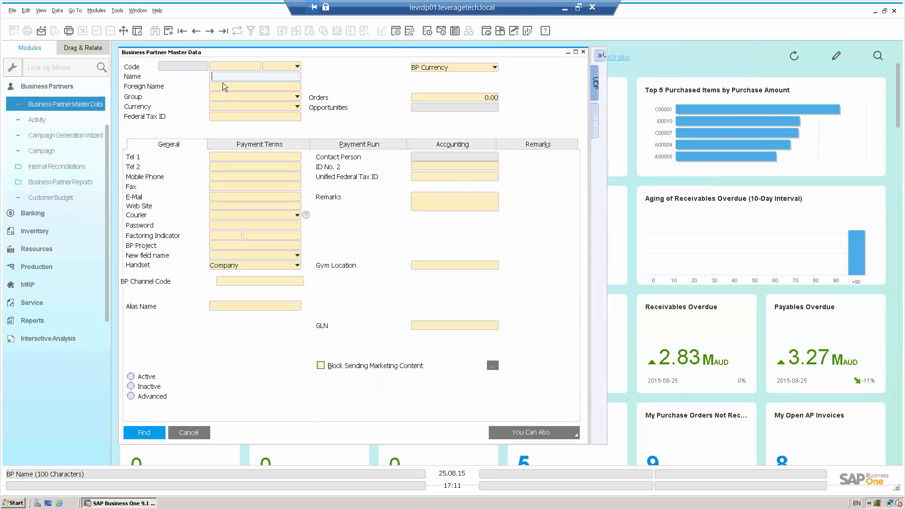
text(earth)
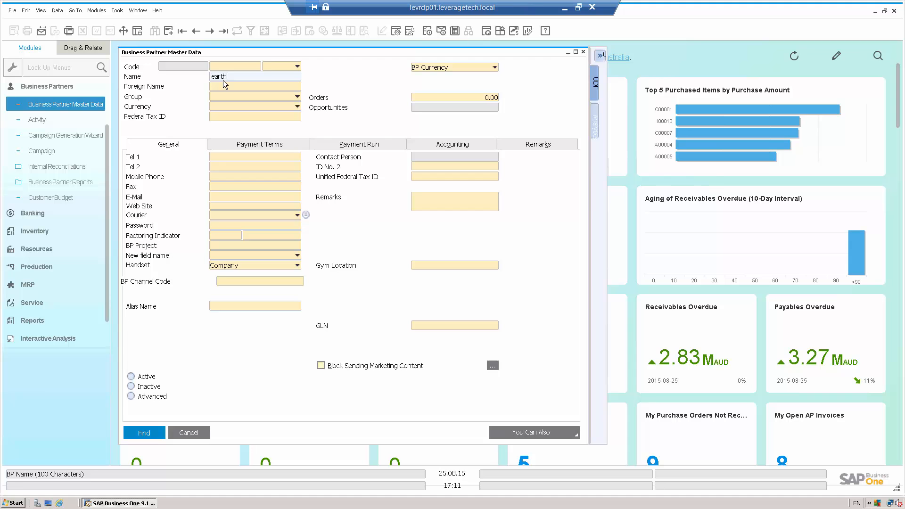
key(Return)
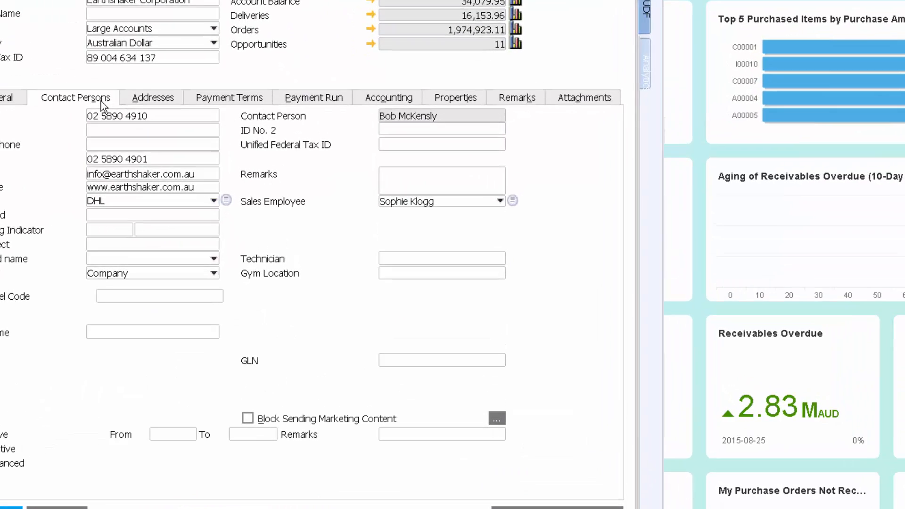
Step: Examine the e-mail group choices in the contact person's details, select Statements, and close the business partner record
click(200, 145)
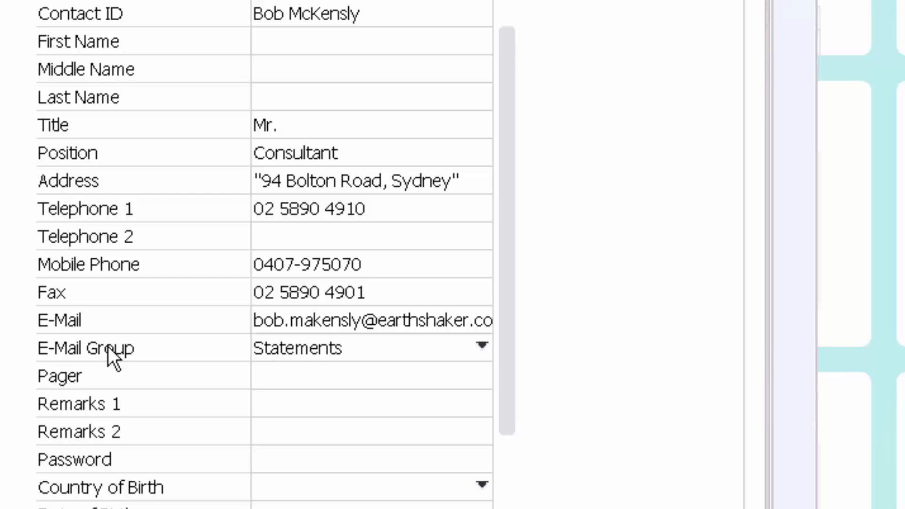
click(405, 357)
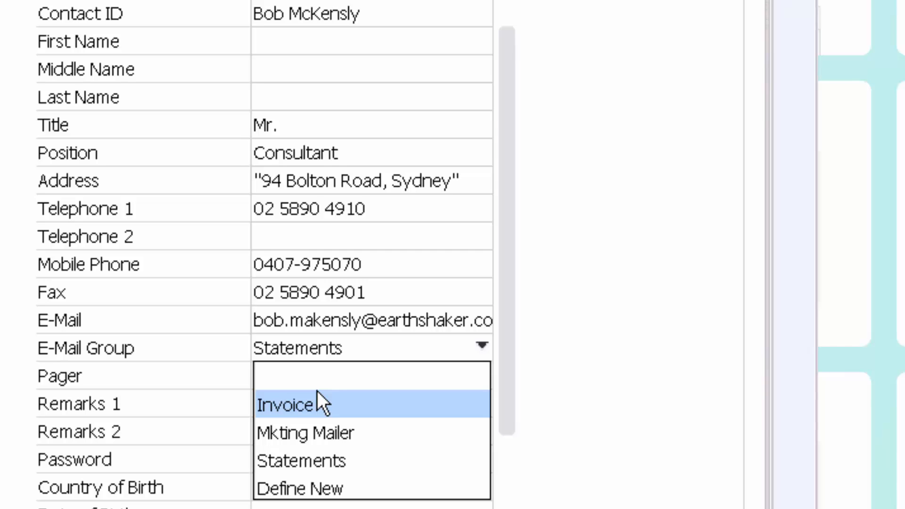
click(329, 461)
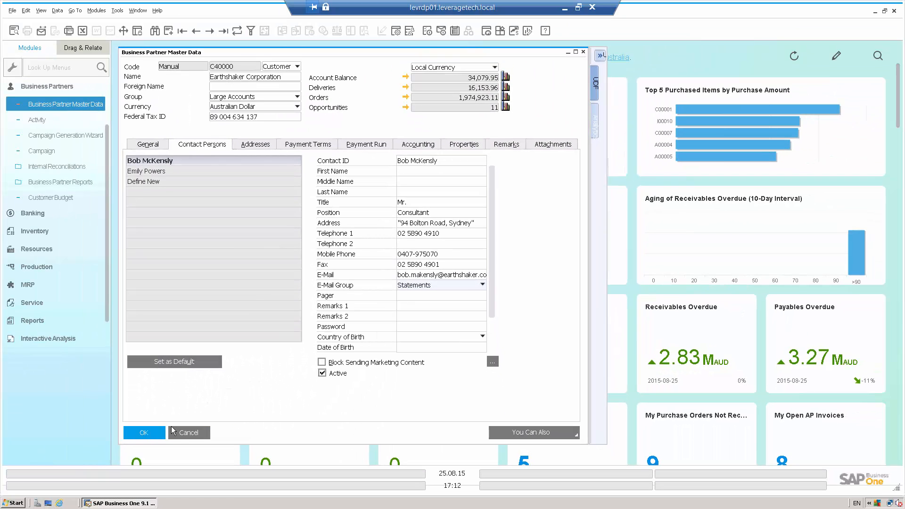
click(172, 428)
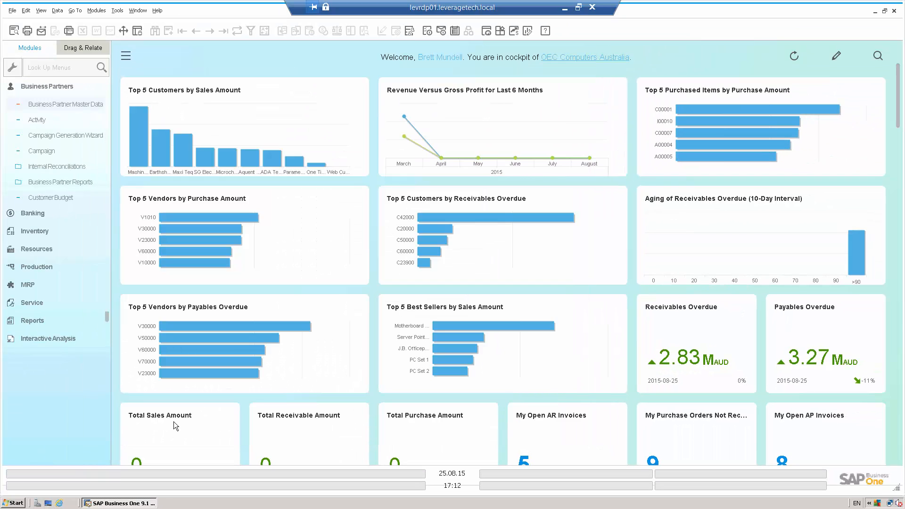
Step: Collapse the Business Partners module and review the available options for sending documents, including Outlook E-Mail
click(61, 87)
click(10, 10)
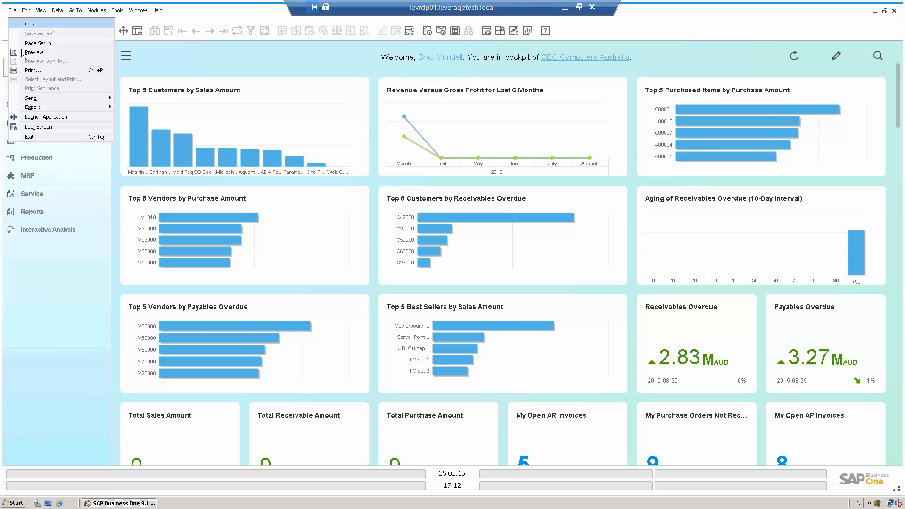
mouse_move(37, 100)
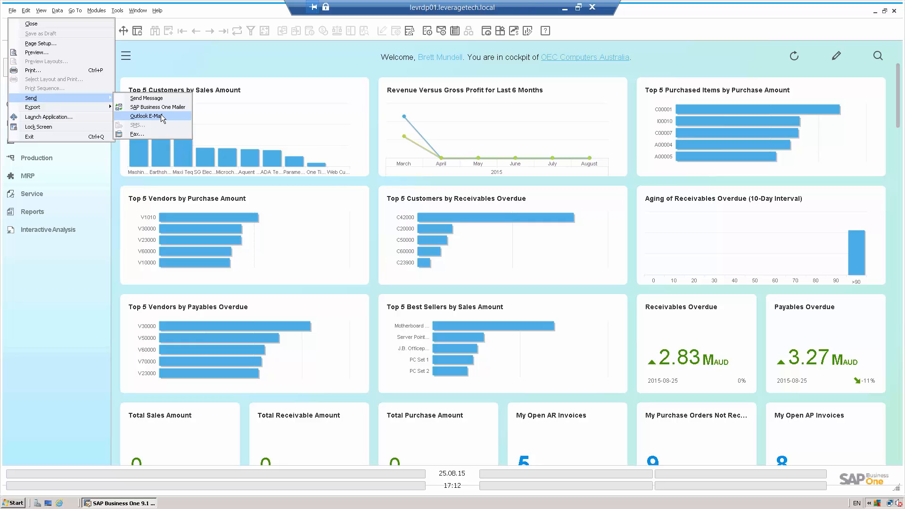
click(171, 54)
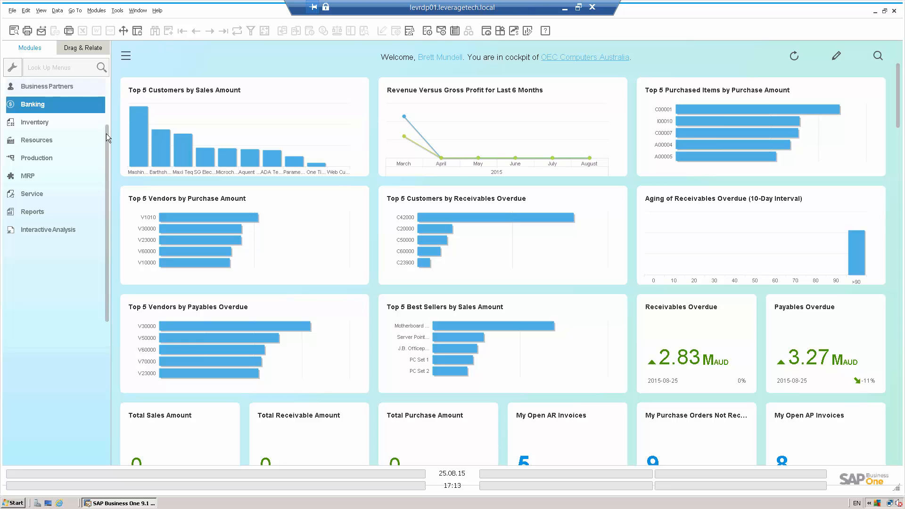
Step: Open the Pick and Pack Manager selection criteria, review the fields offered for an empty criteria row, and close the window
scroll(107, 94, up, 3)
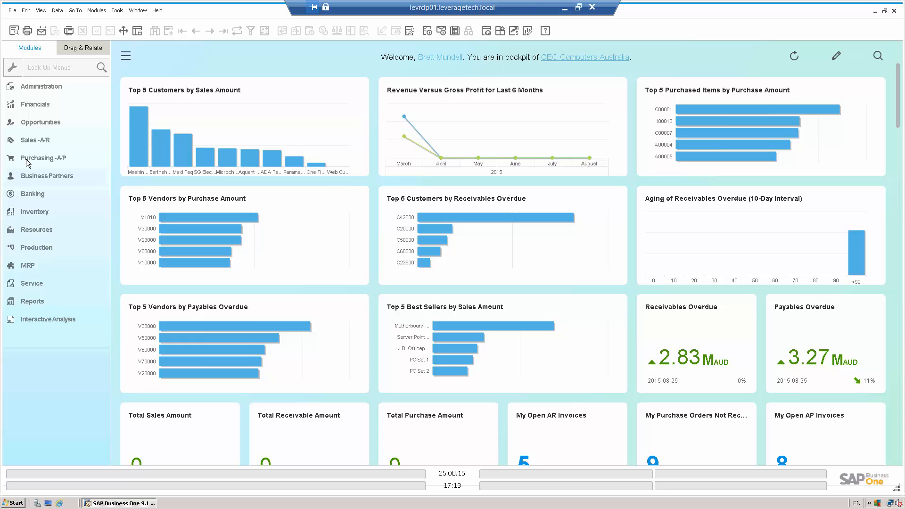
click(36, 215)
click(36, 216)
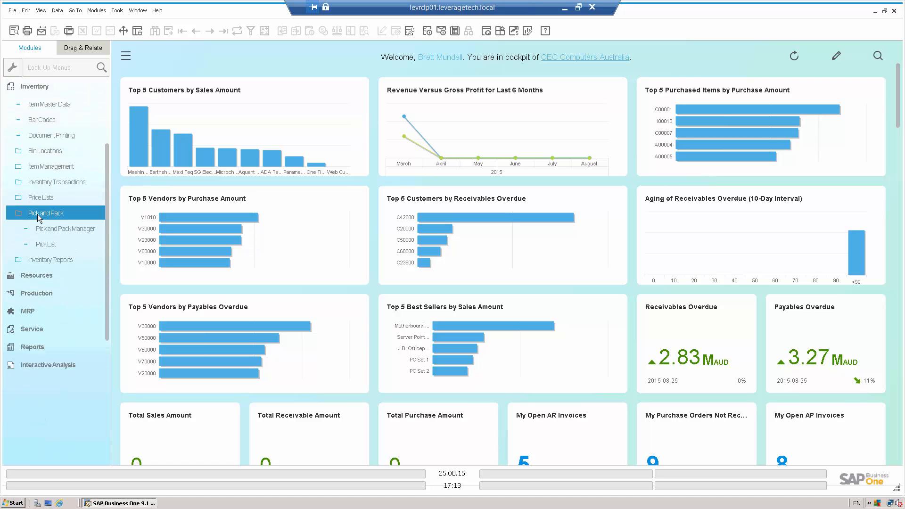
click(68, 230)
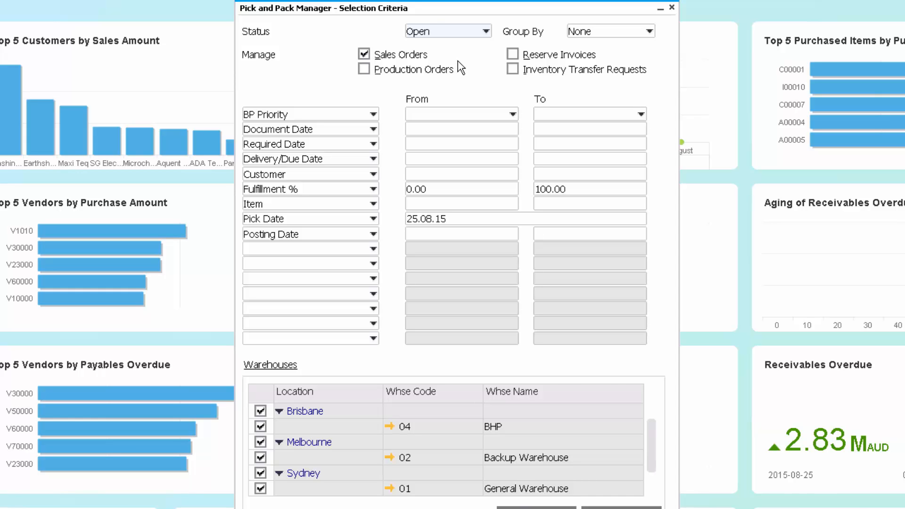
click(340, 248)
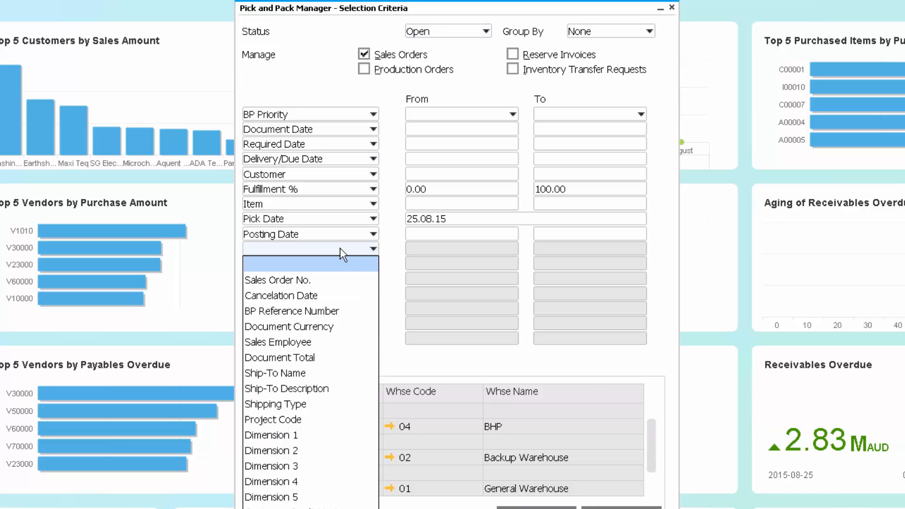
click(630, 35)
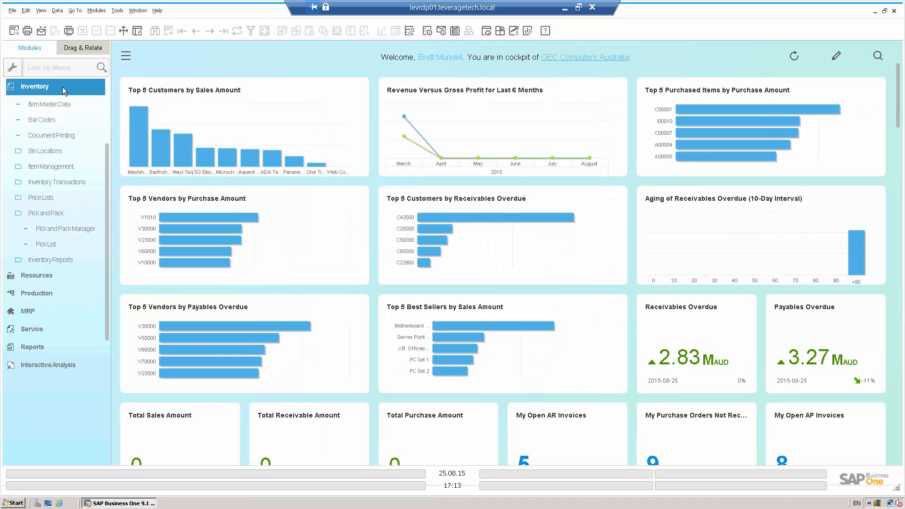
Step: Open the Sales Order form in the Sales - A/R module and display the most recent order
click(62, 87)
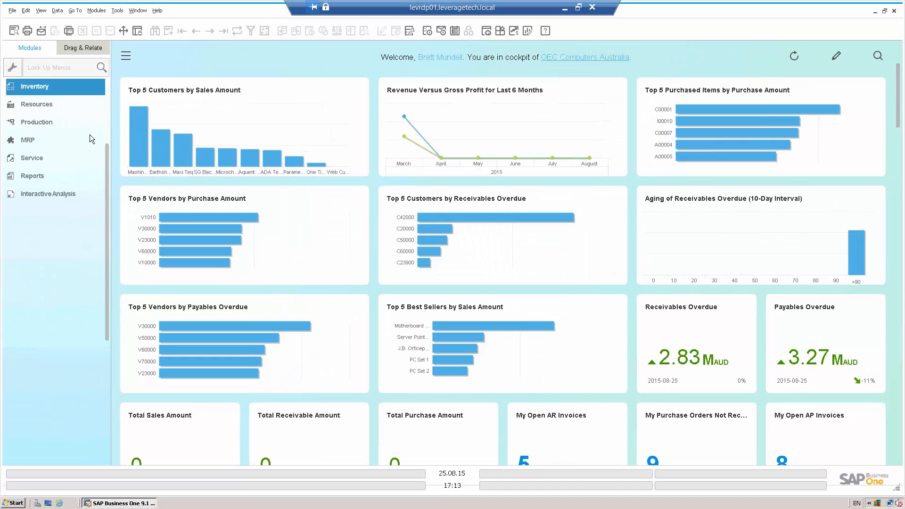
drag(110, 151, 112, 91)
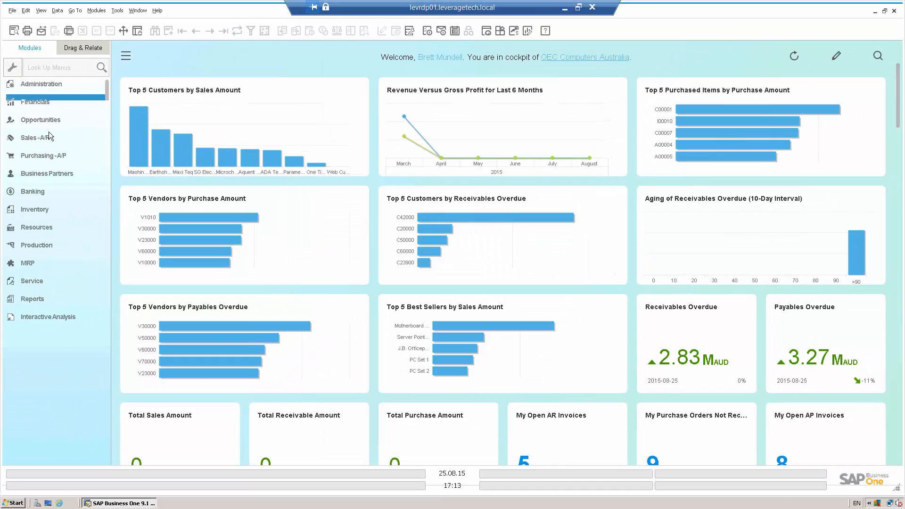
click(57, 142)
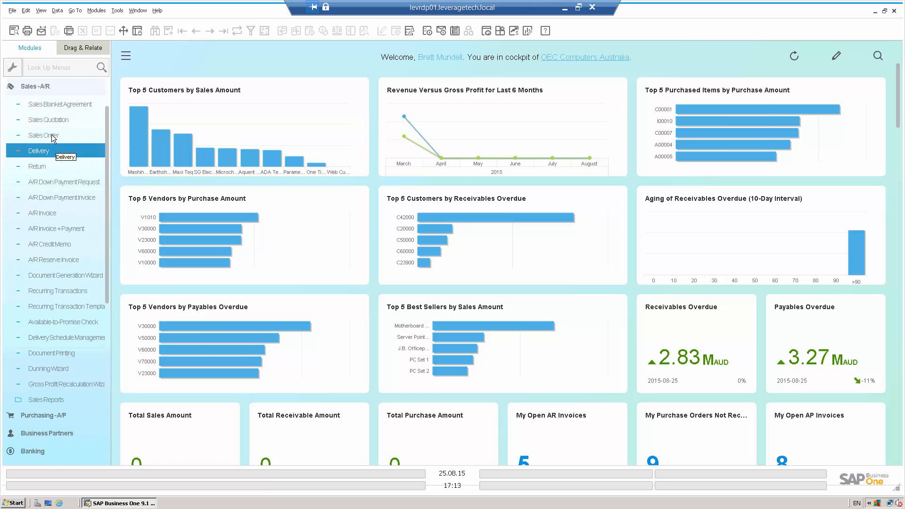
click(52, 135)
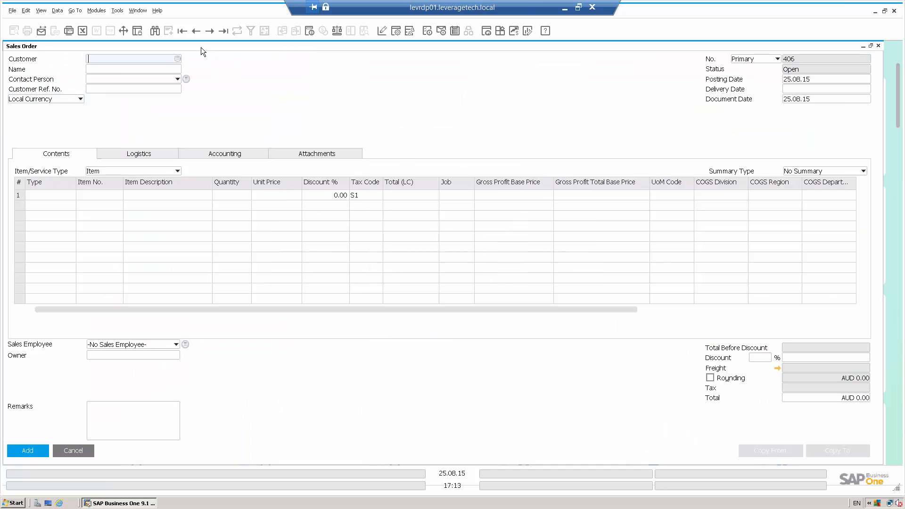
click(195, 33)
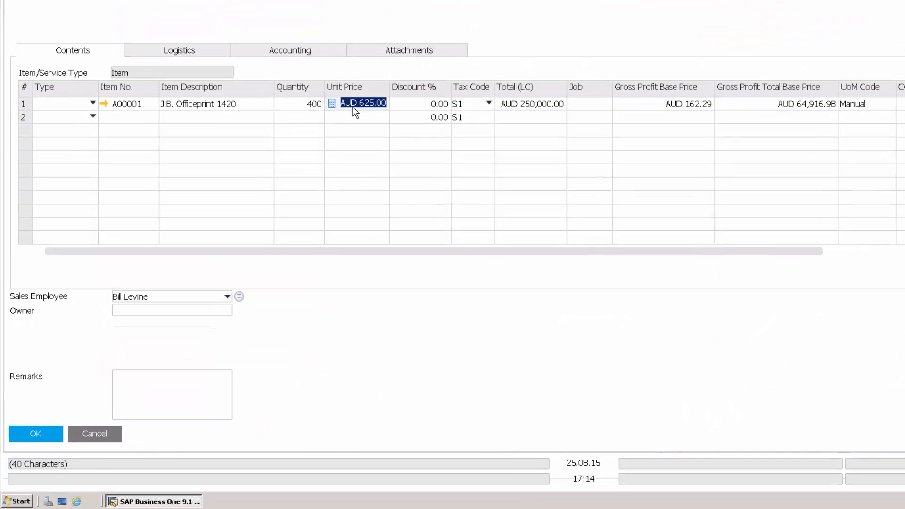
Step: Review the actions available for the sales order's first item row, including Generate Pick List, and close the order
right_click(264, 194)
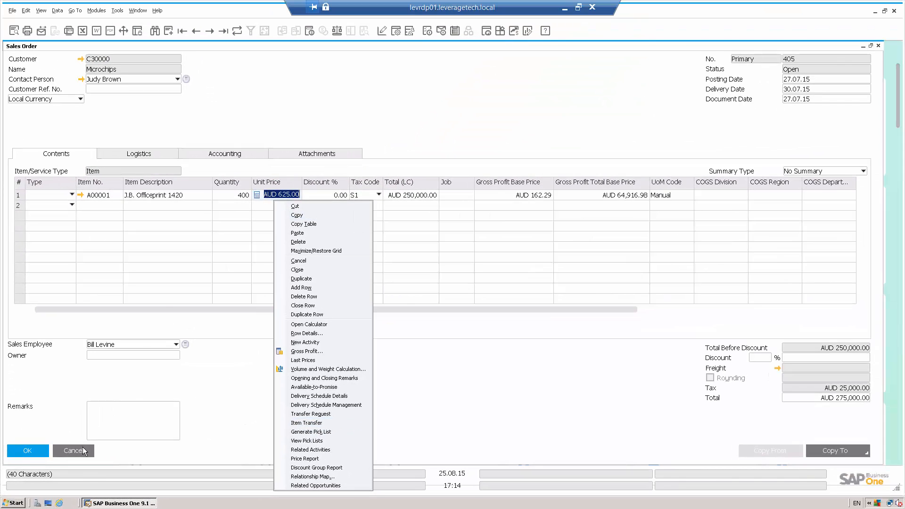
click(83, 447)
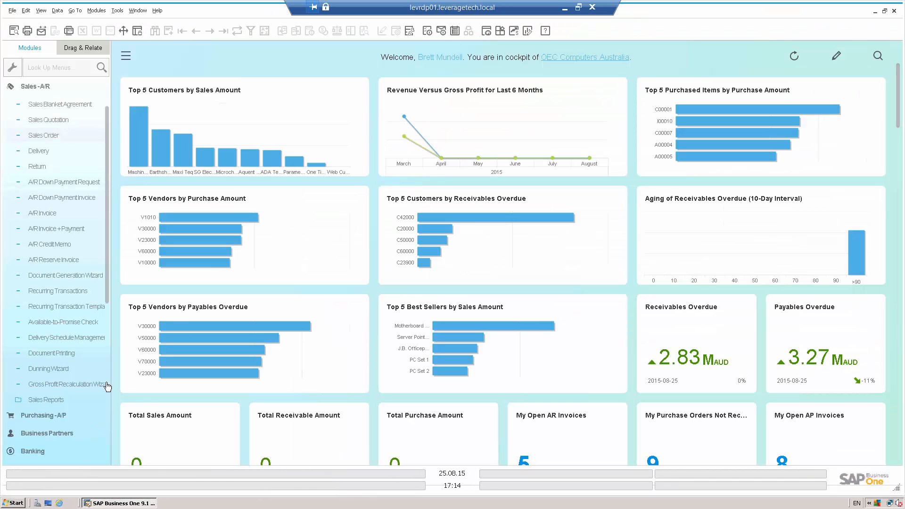
Step: Collapse the Sales - A/R module, open the Production Order form, and display the most recent production order
click(40, 84)
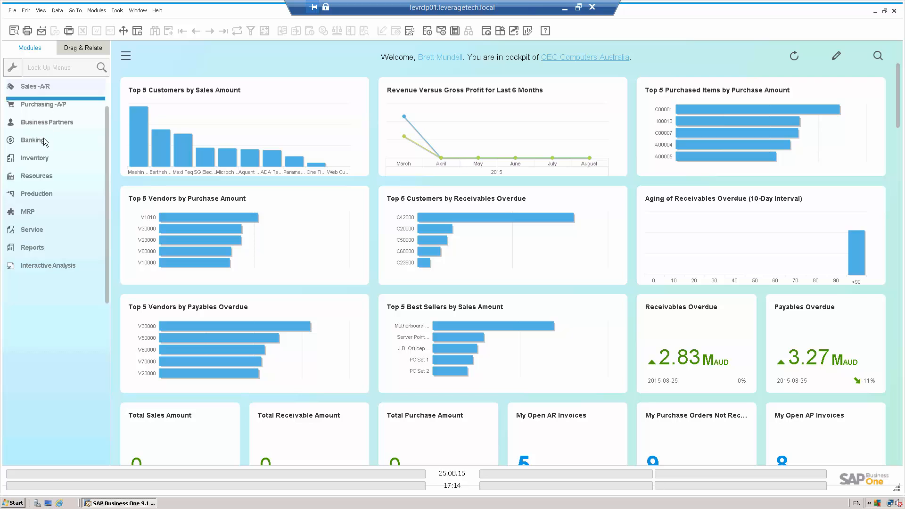
click(36, 195)
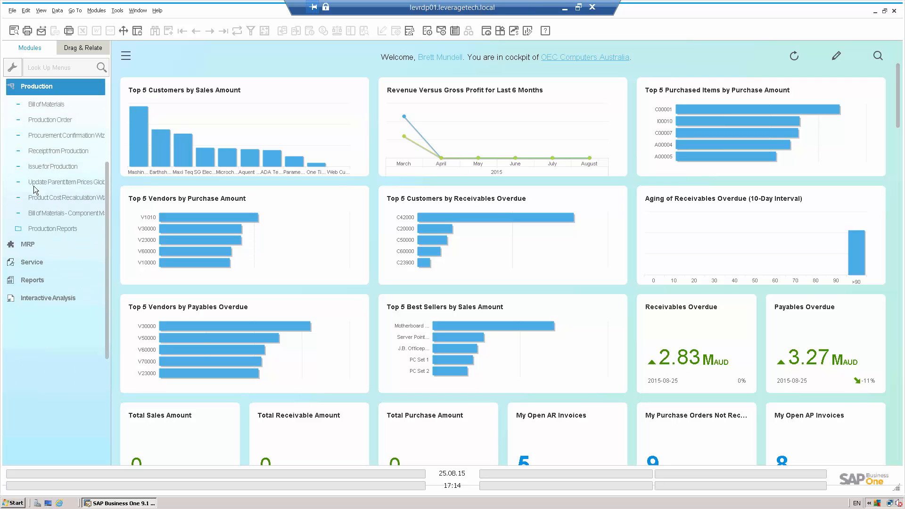
click(47, 121)
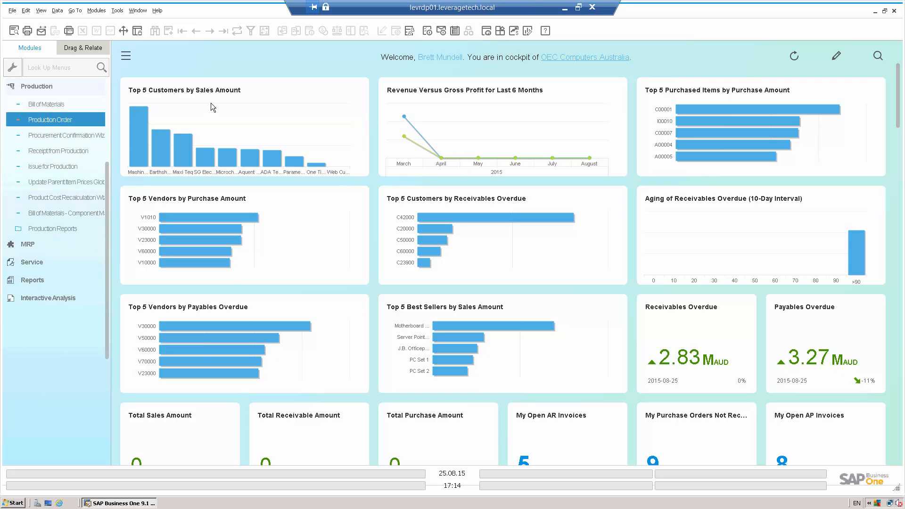
click(195, 32)
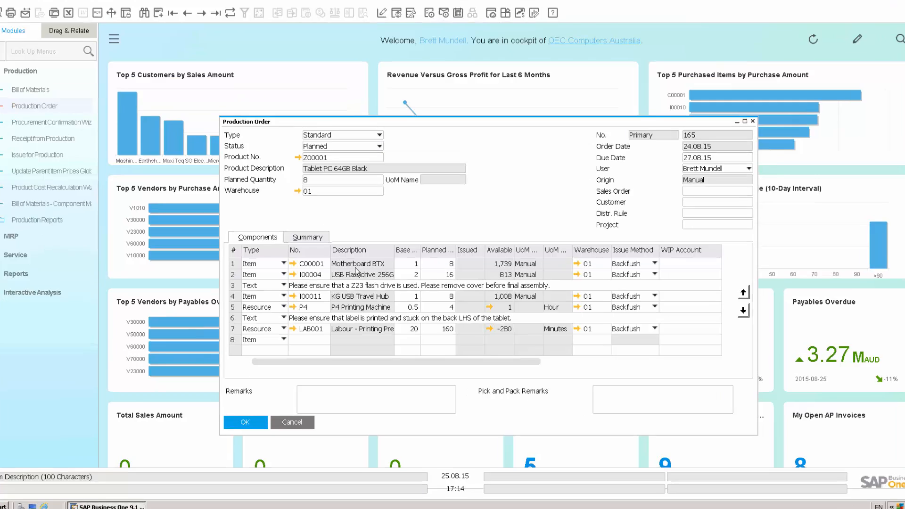
Step: Try to generate a pick list from the production order's USB flash drive component row, close the order, and collapse the Production module
right_click(361, 281)
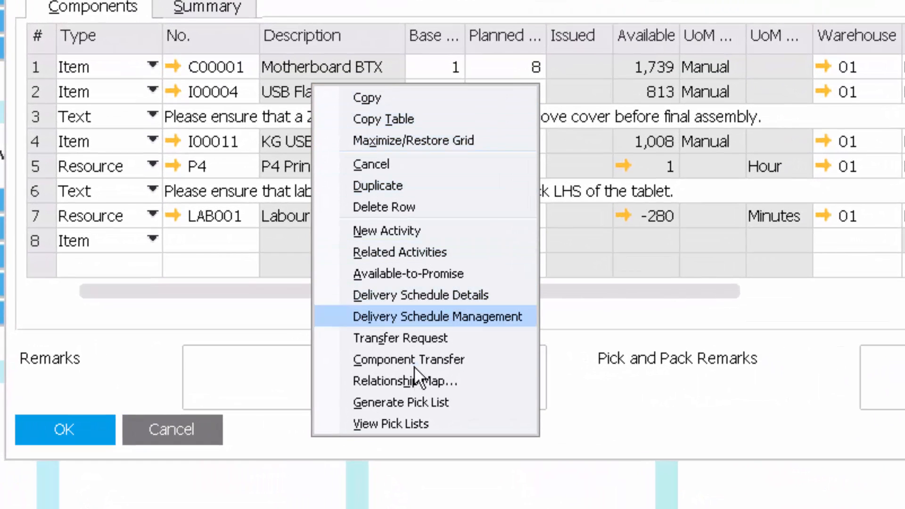
click(431, 403)
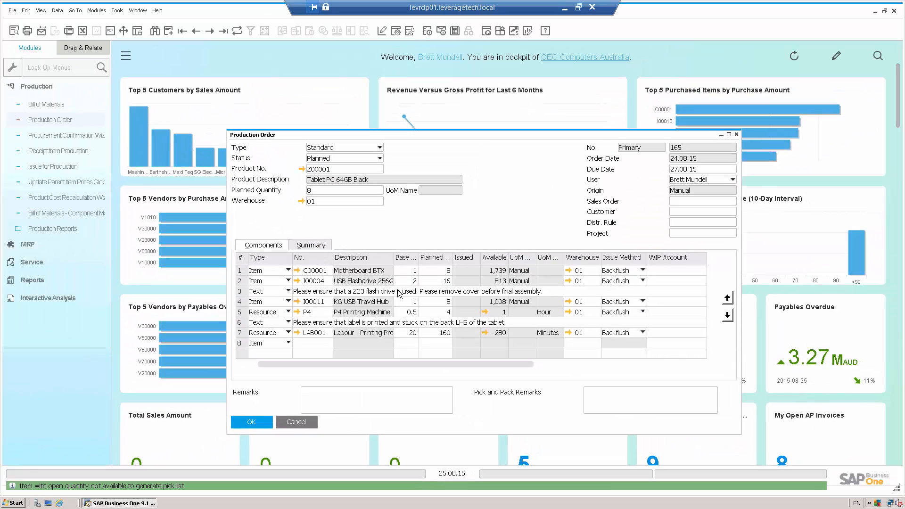
click(296, 422)
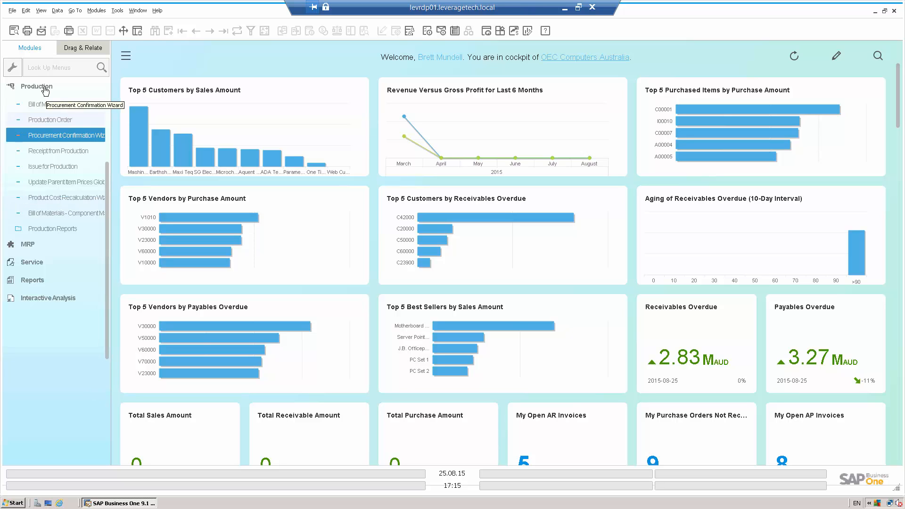
click(74, 86)
Step: Open Item Master Data from the Inventory module and start a new item with item number Z1200
drag(107, 175, 106, 89)
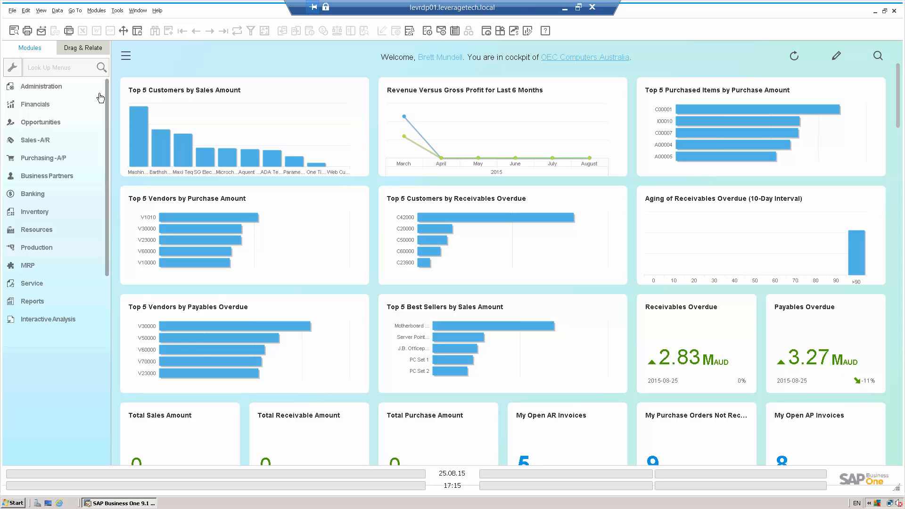
click(35, 211)
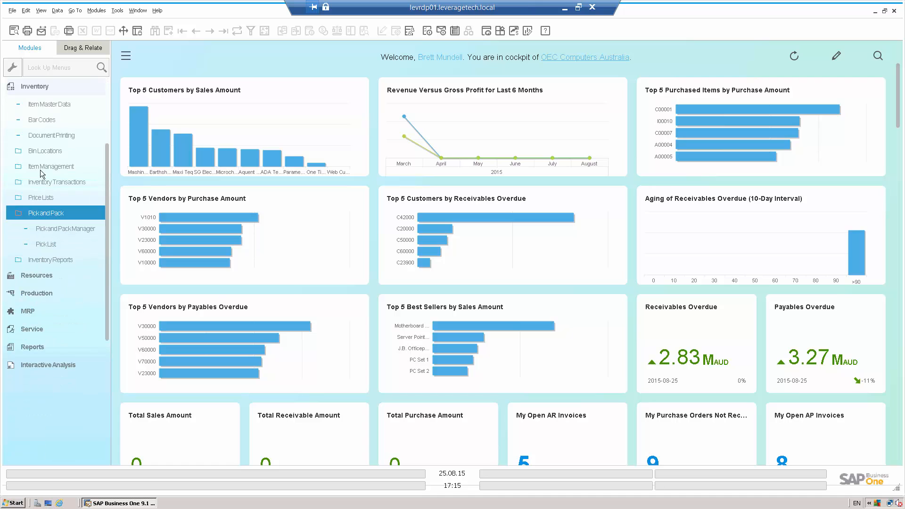
click(49, 104)
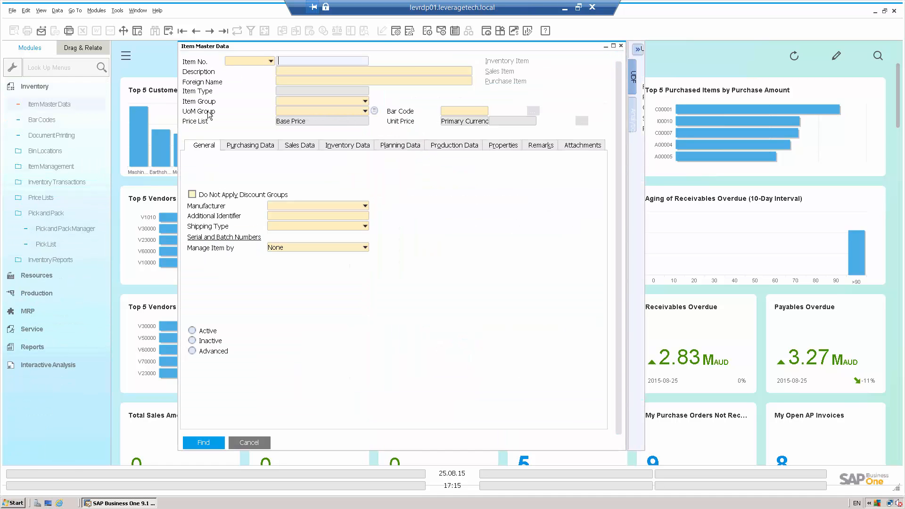
key(ctrl+a)
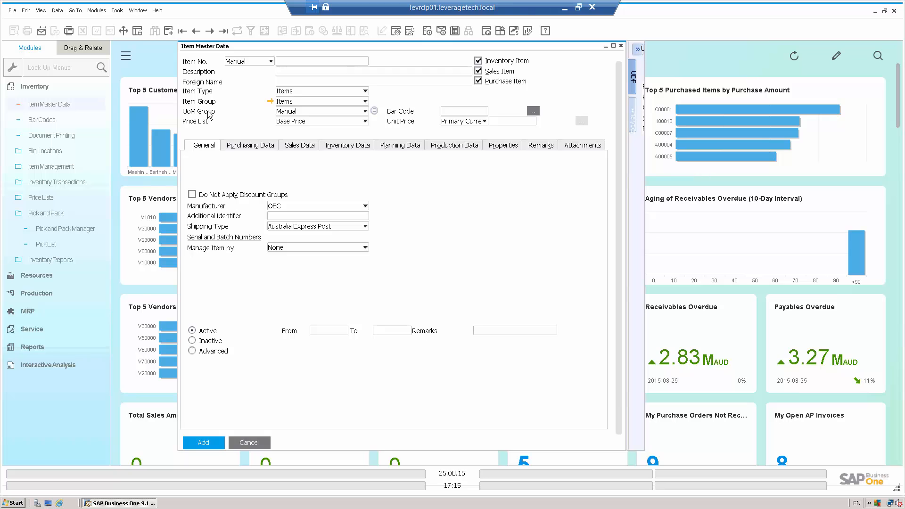
text(Z1200)
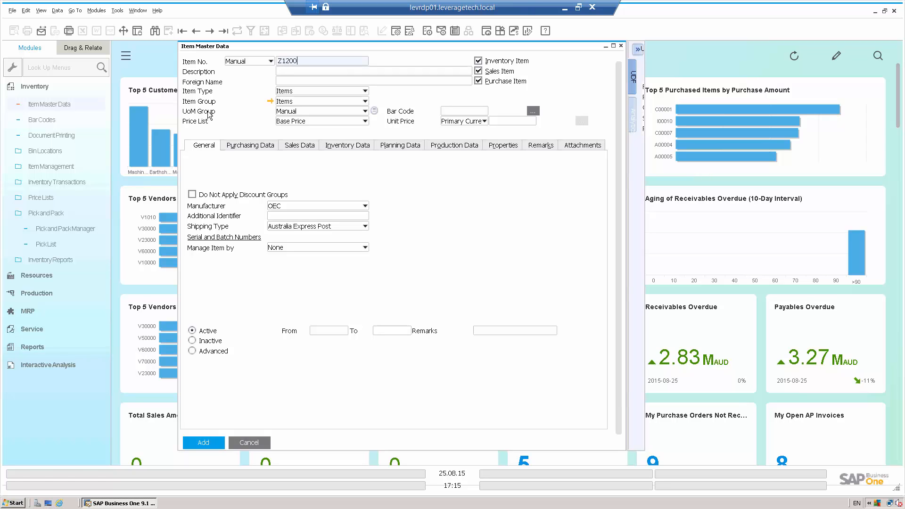
key(Tab)
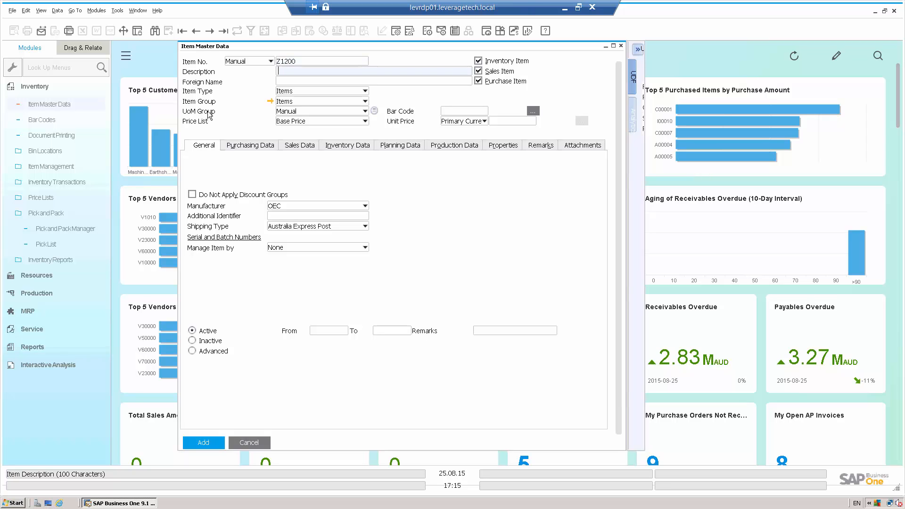
Step: Set the new item to be managed by Batches and check its Issue Primarily By setting
click(286, 246)
click(285, 278)
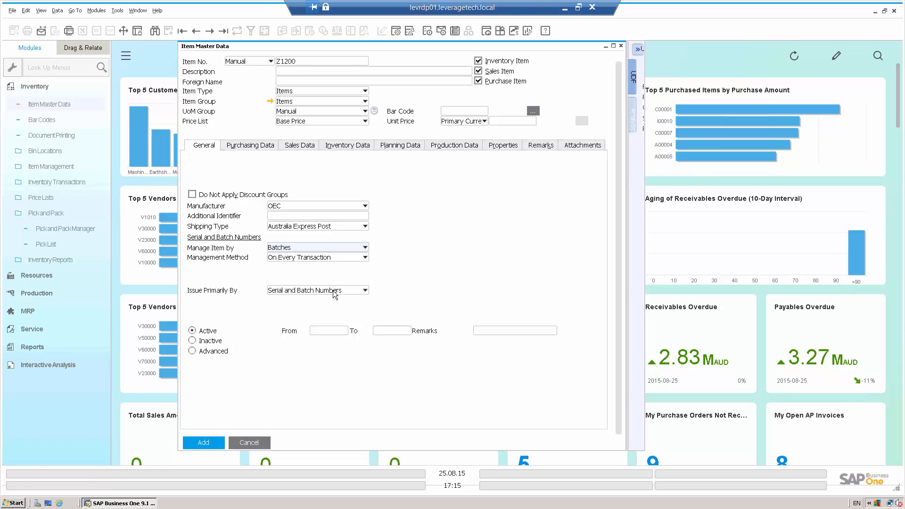
click(334, 291)
click(325, 291)
Step: Set the item's inventory valuation method to Serial/Batch
click(349, 146)
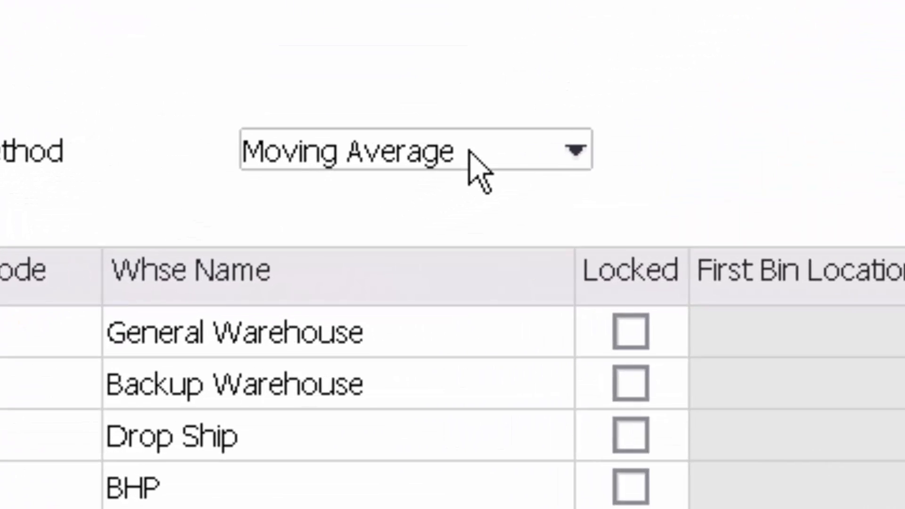
click(326, 242)
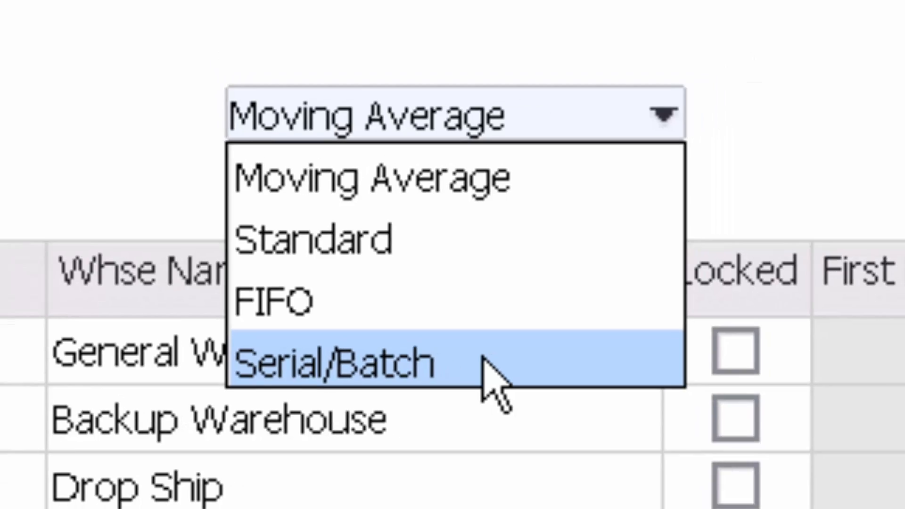
click(483, 360)
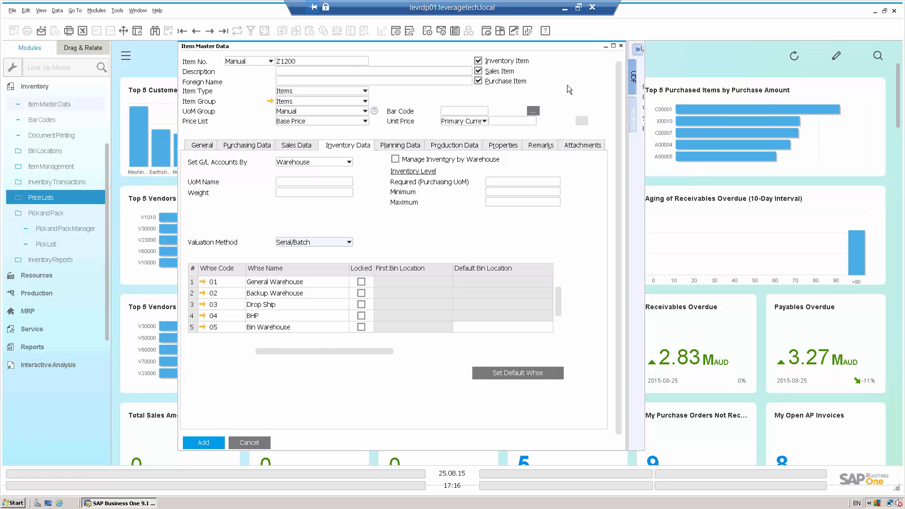
Step: Close the new item without saving the changes and collapse the Inventory module
click(620, 47)
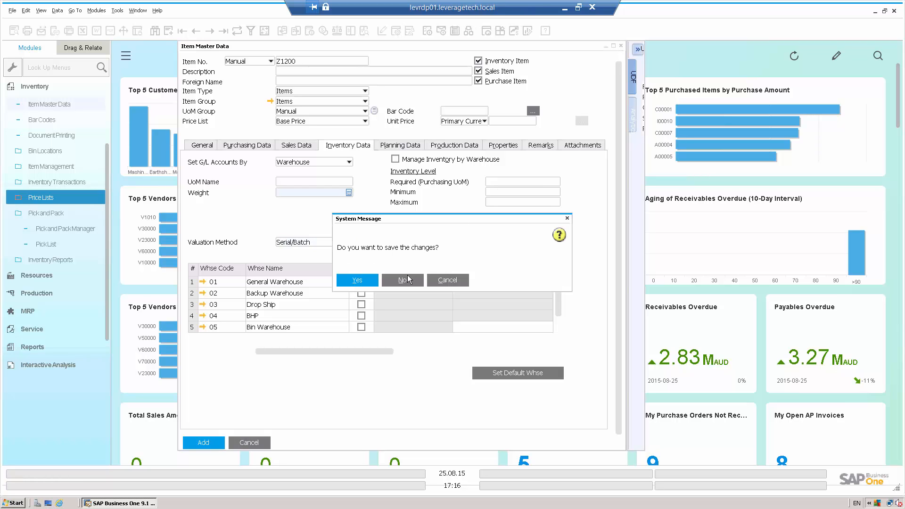
click(404, 280)
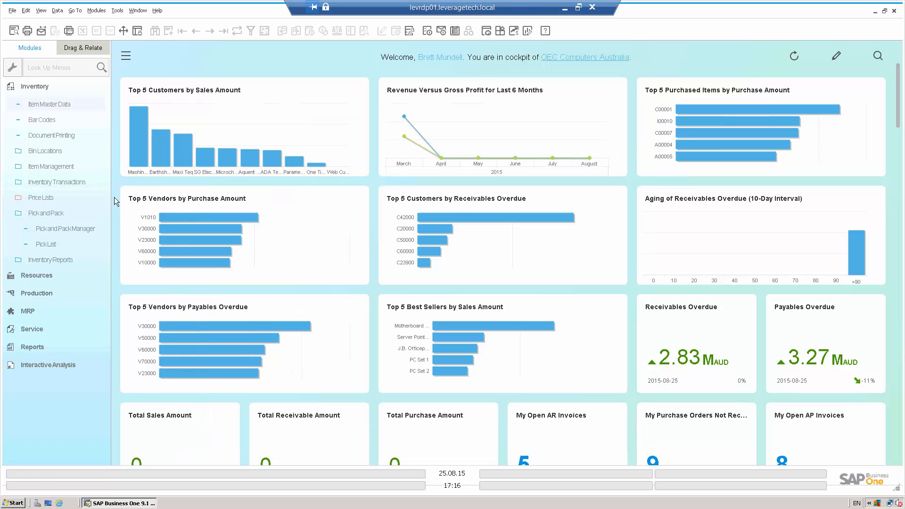
click(45, 87)
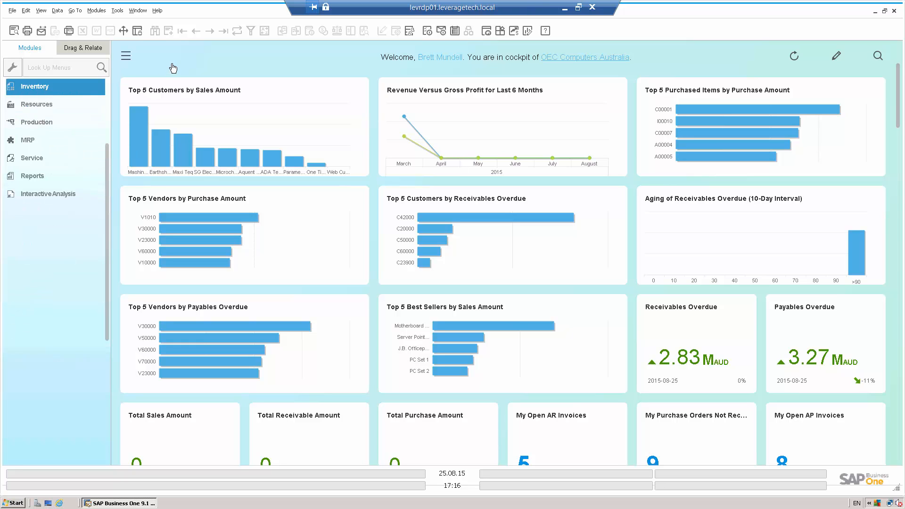